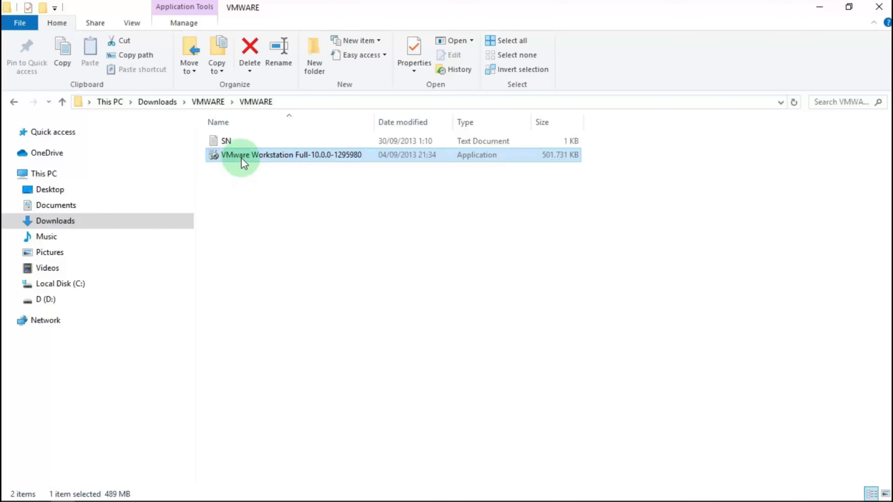
# Open the SN file in Notepad and copy the first VMware serial number.
pyautogui.doubleClick(227, 142)
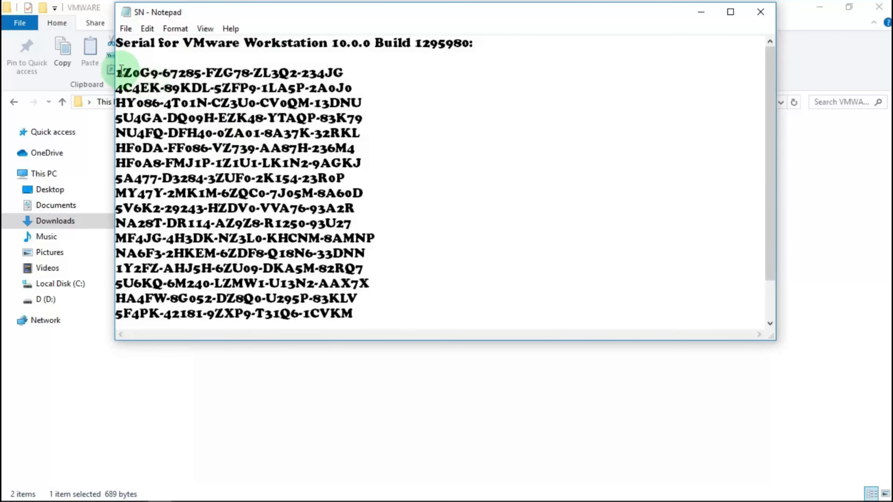
pyautogui.moveTo(116, 74); pyautogui.dragTo(379, 79)
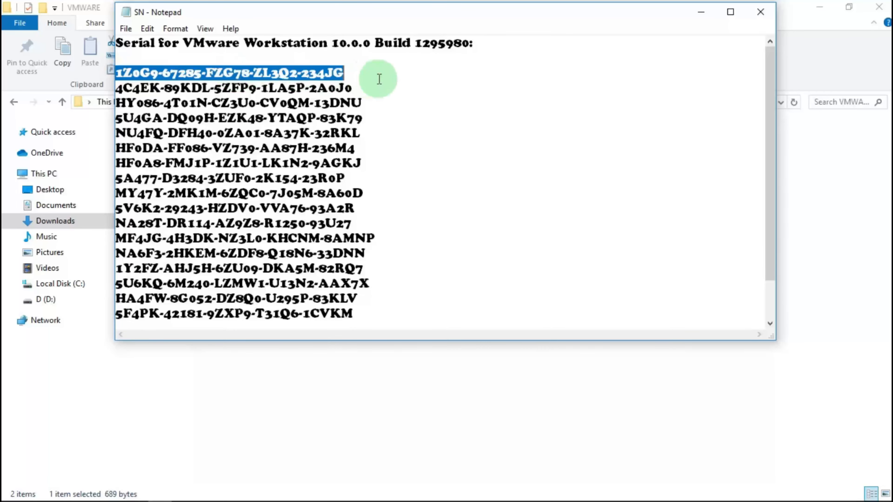
pyautogui.rightClick(301, 73)
pyautogui.click(343, 116)
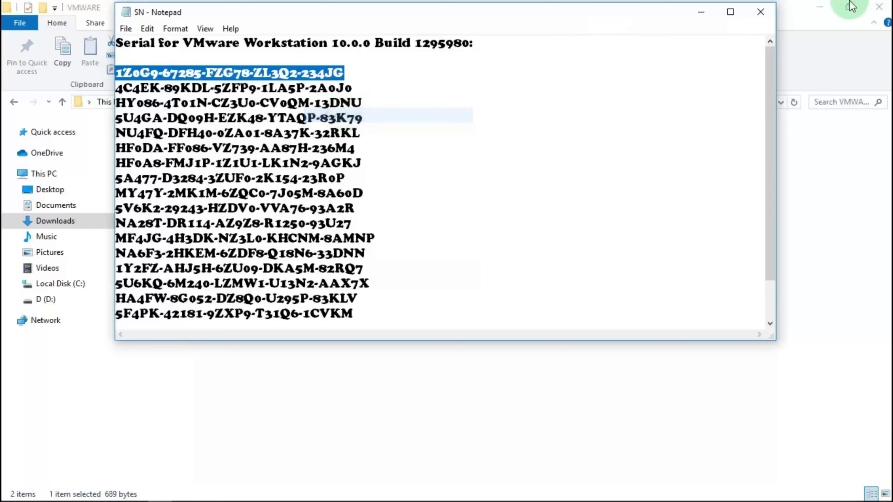
# Minimize Notepad and File Explorer and launch VMware Workstation from the desktop icon.
pyautogui.click(702, 12)
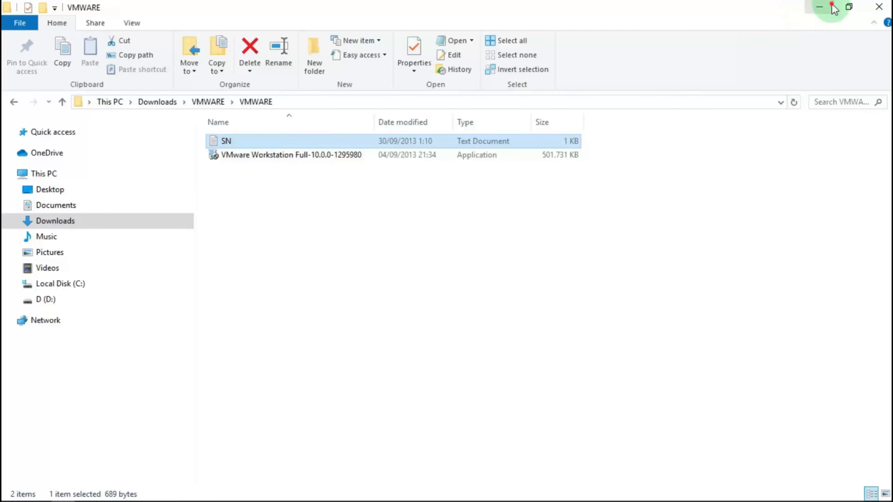
pyautogui.click(820, 7)
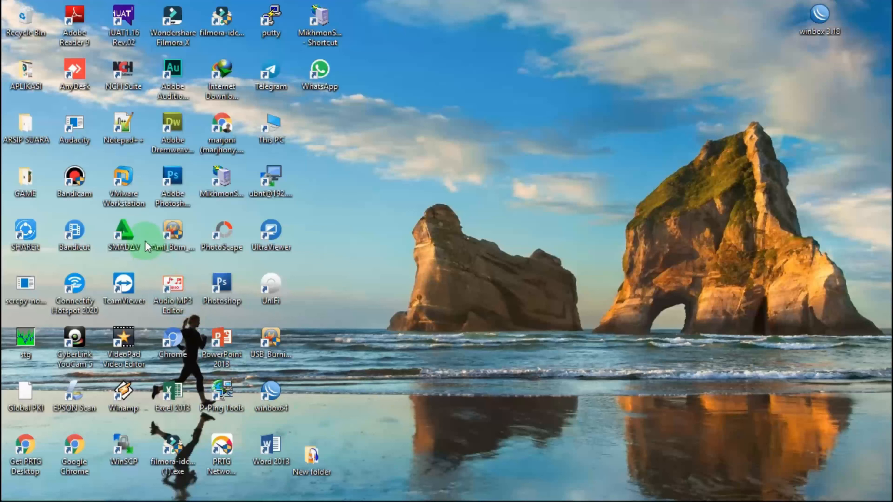
pyautogui.doubleClick(132, 180)
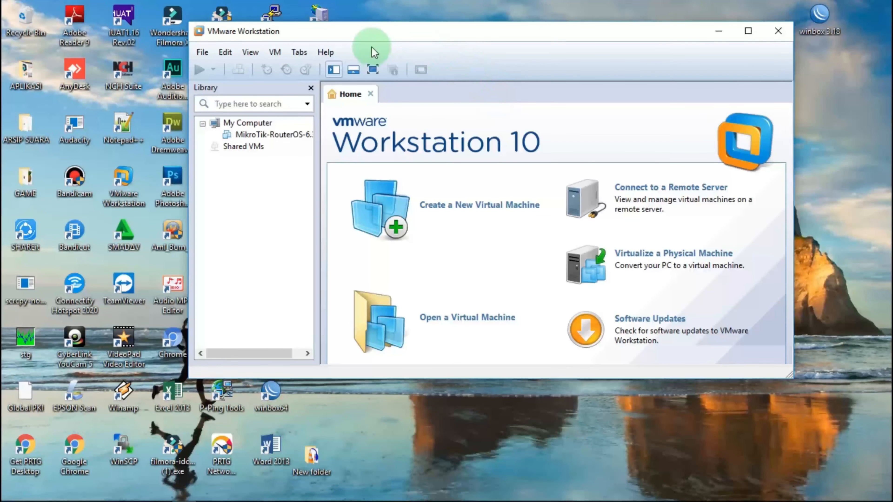
# Paste the copied serial as the VMware Workstation licence key, confirm it, and close activation.
pyautogui.click(326, 53)
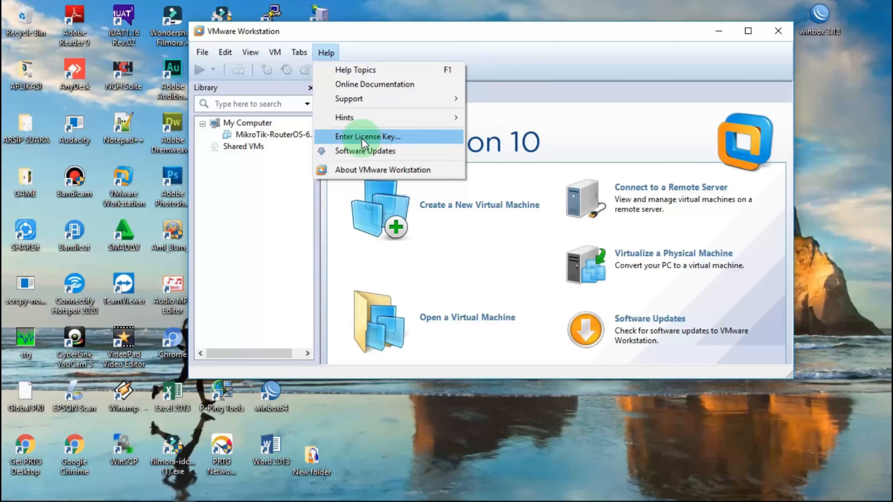
pyautogui.click(362, 137)
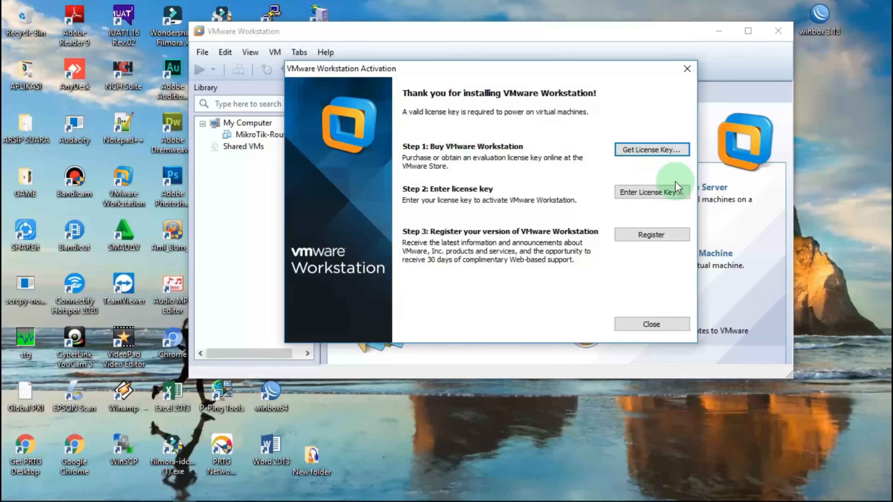
pyautogui.click(662, 193)
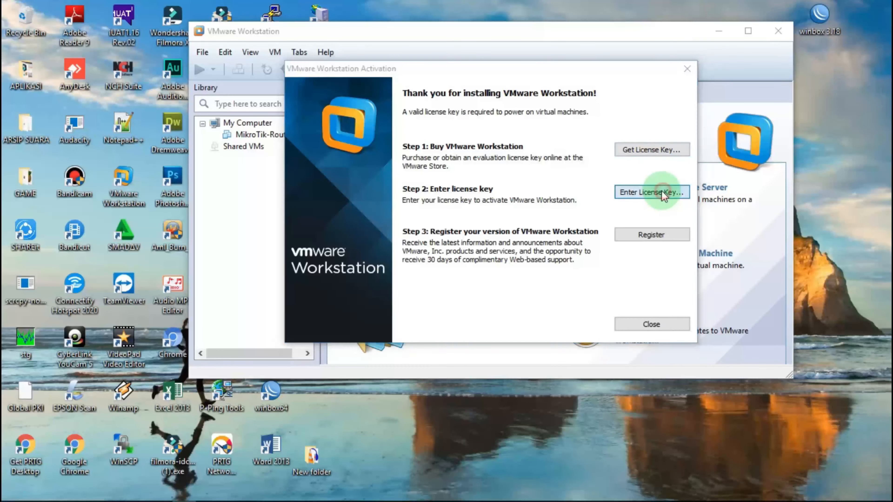
pyautogui.click(441, 207)
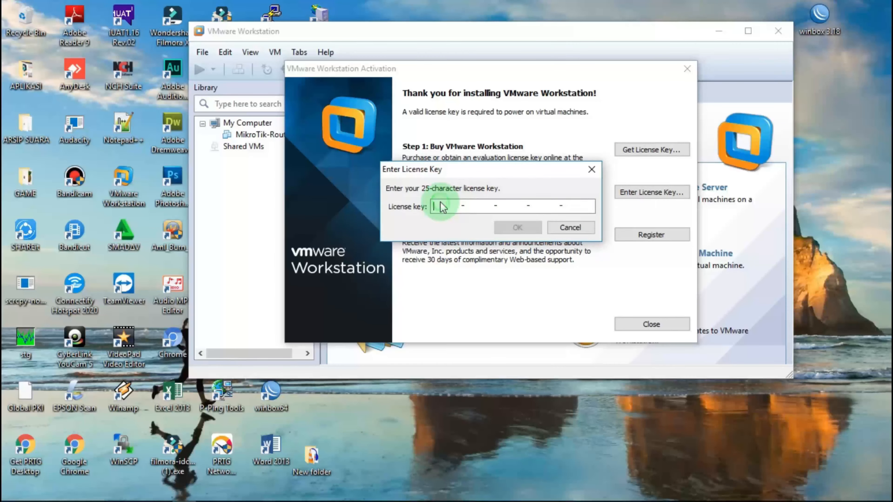
pyautogui.rightClick(441, 206)
pyautogui.click(487, 258)
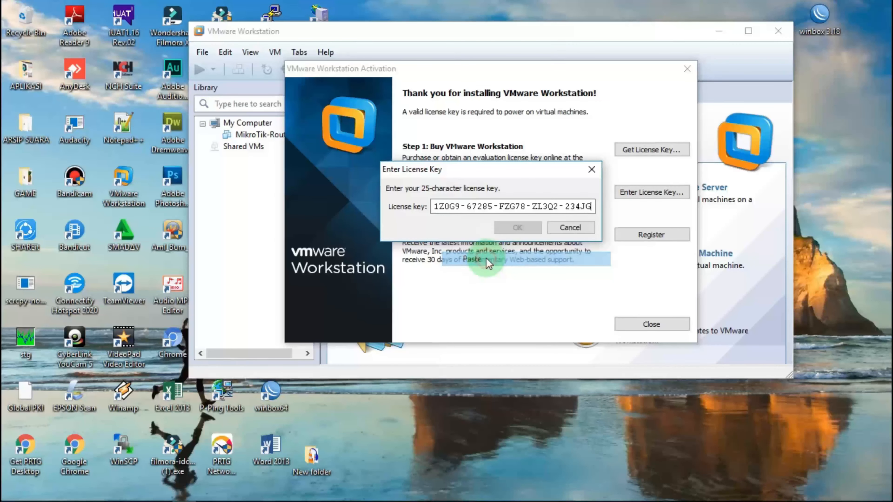
pyautogui.click(516, 228)
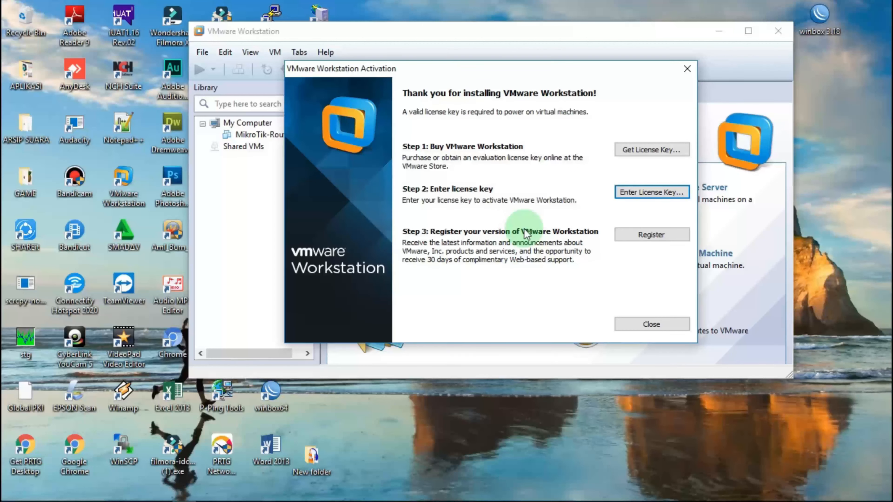
pyautogui.click(667, 326)
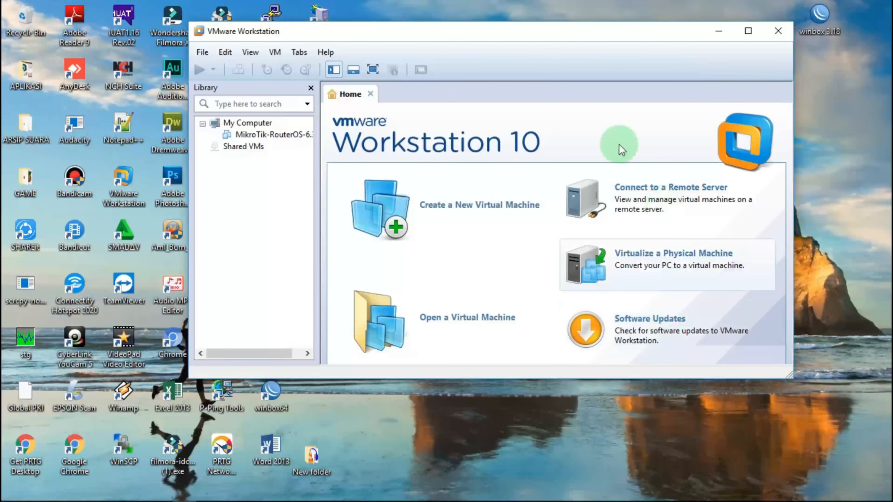
pyautogui.click(326, 53)
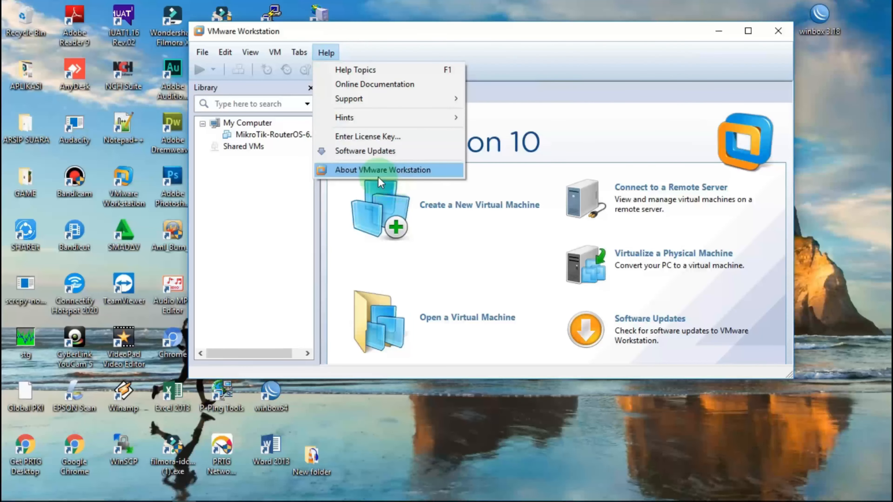
pyautogui.click(376, 170)
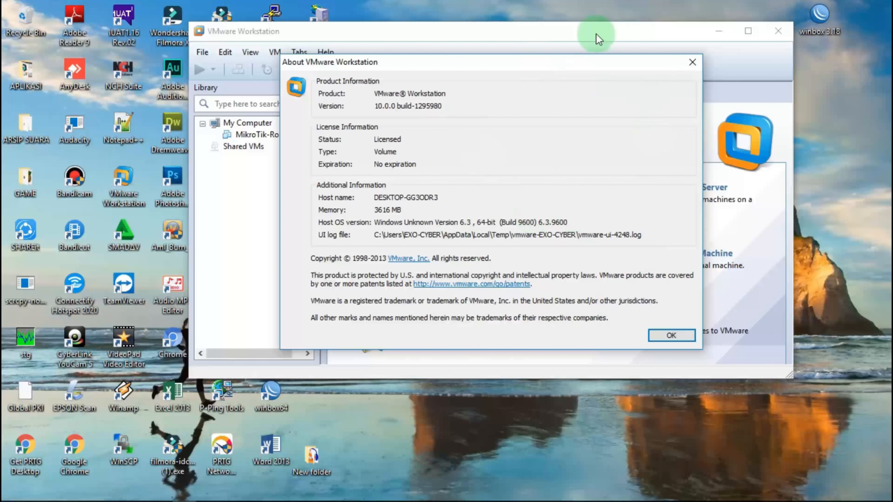
pyautogui.click(692, 61)
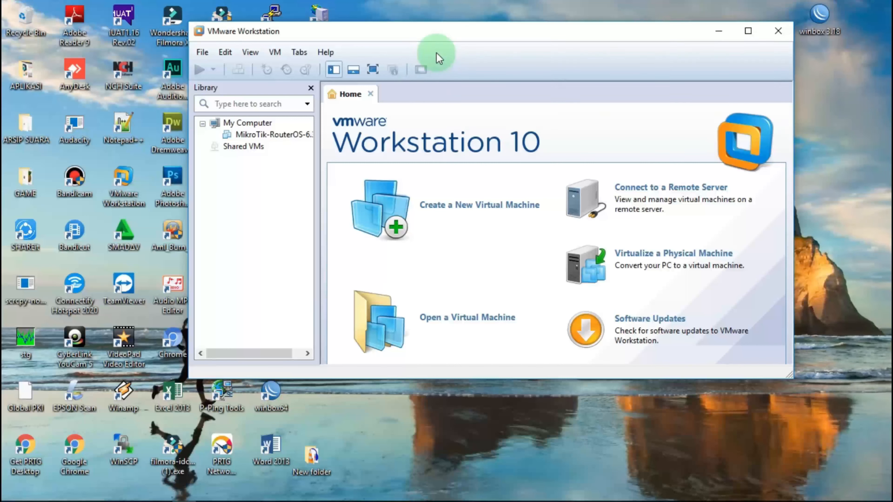
pyautogui.click(225, 52)
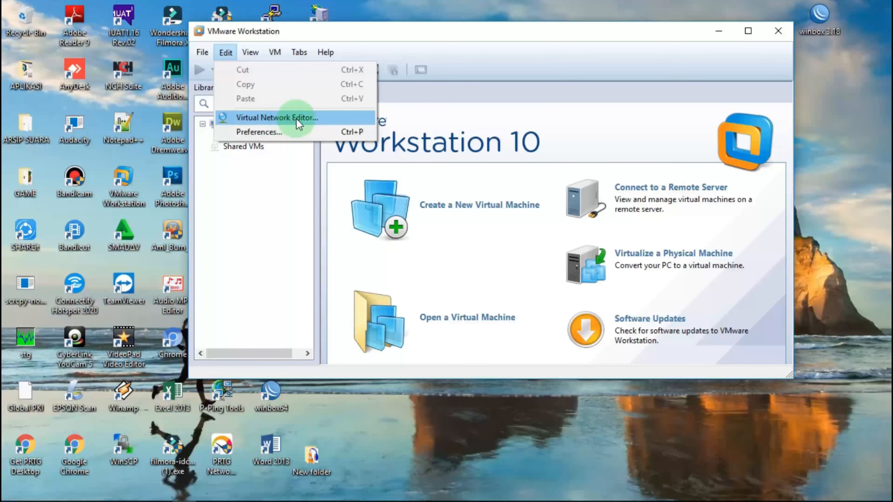
# Remove the VMnet0, VMnet1 and VMnet8 networks in the Virtual Network Editor.
pyautogui.click(284, 119)
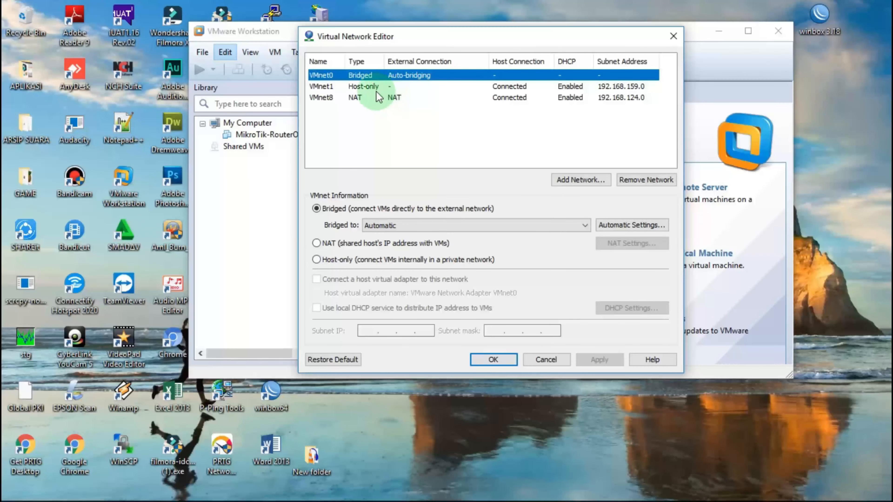
pyautogui.click(654, 180)
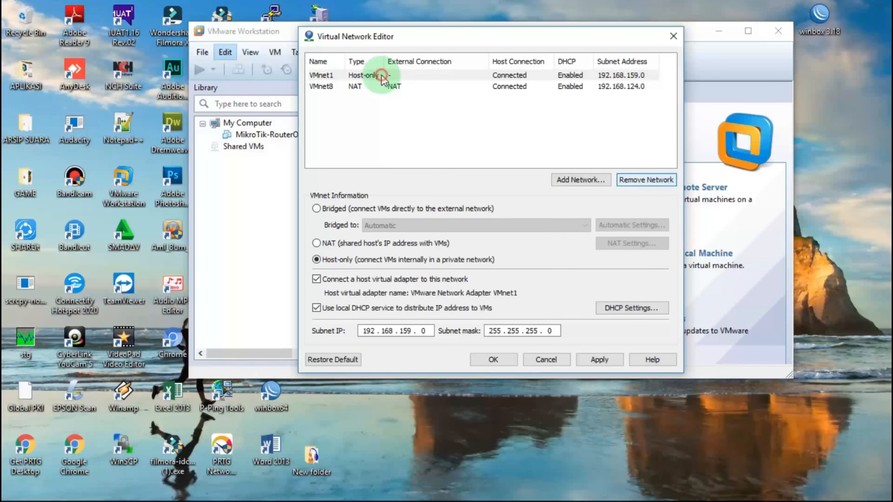
pyautogui.click(382, 75)
pyautogui.click(650, 180)
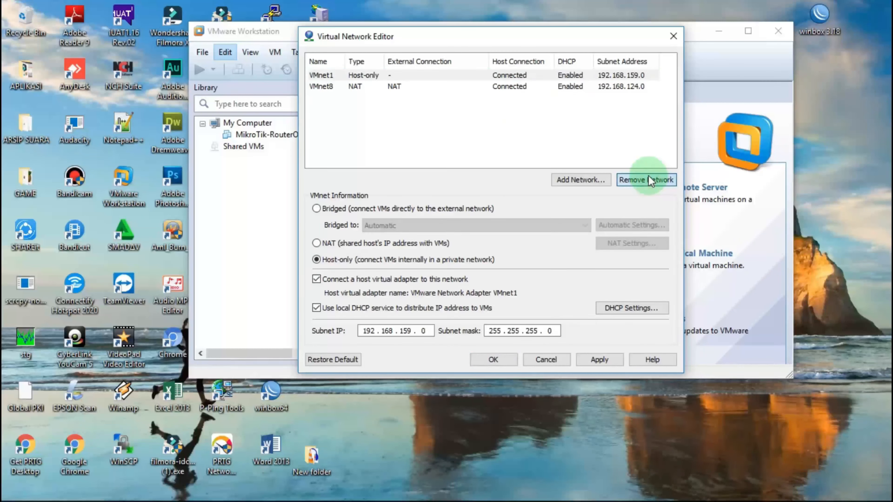
pyautogui.click(389, 75)
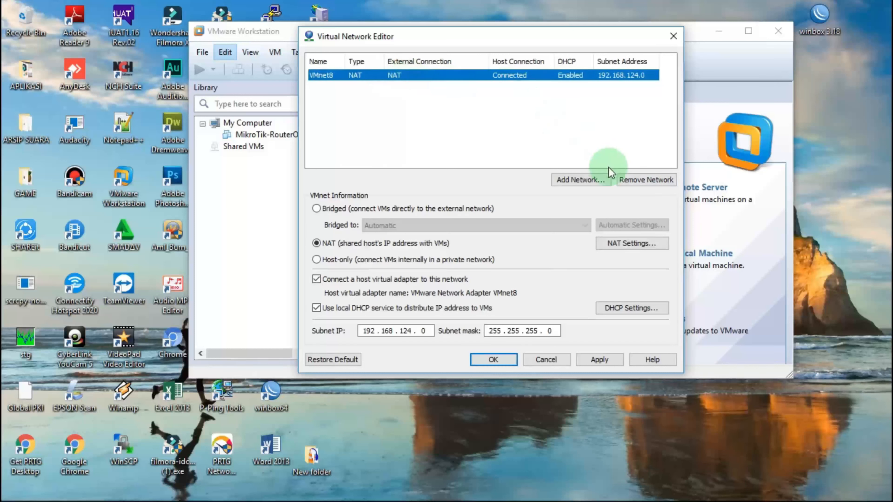
pyautogui.click(638, 178)
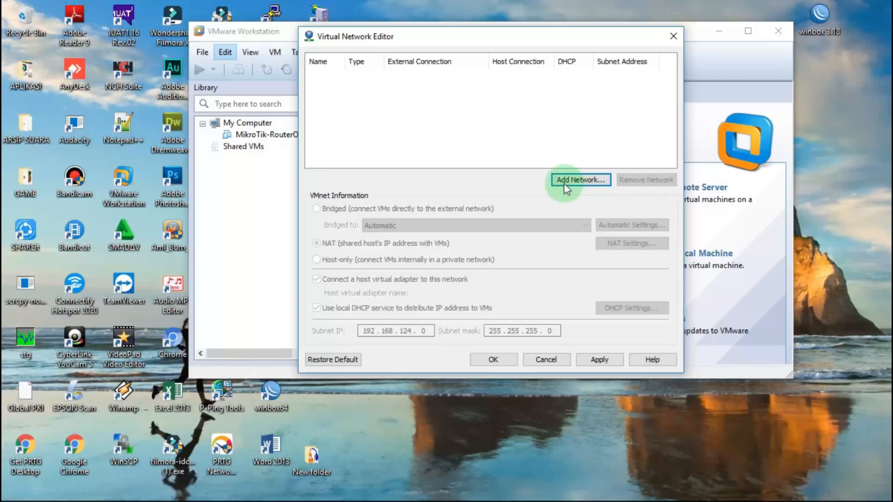
# Add a new host-only VMnet0 network on subnet 192.168.171.0.
pyautogui.click(583, 182)
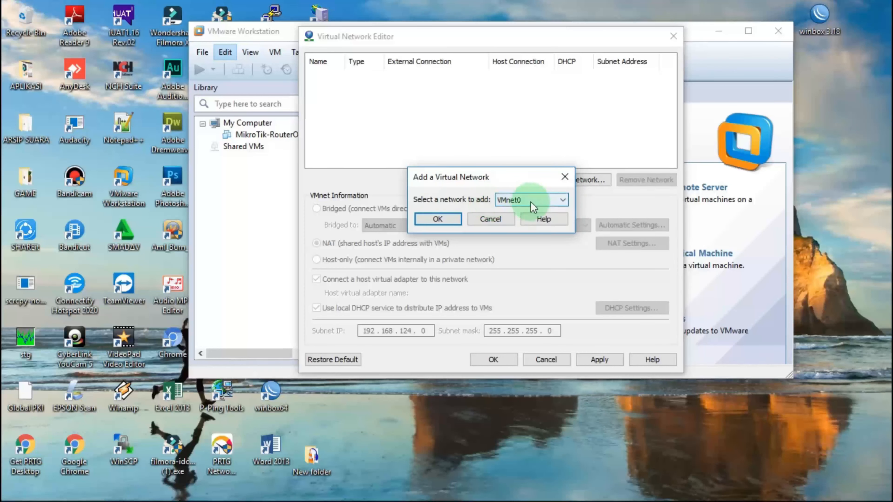
pyautogui.click(443, 220)
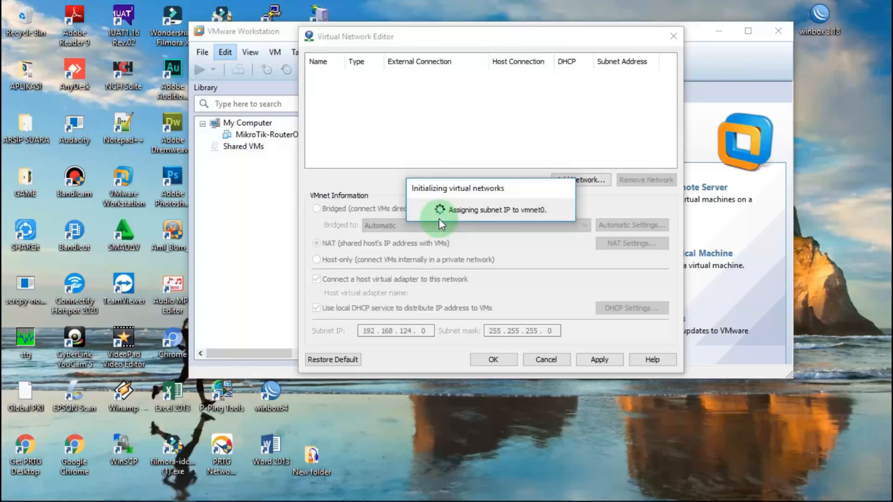
pyautogui.click(339, 77)
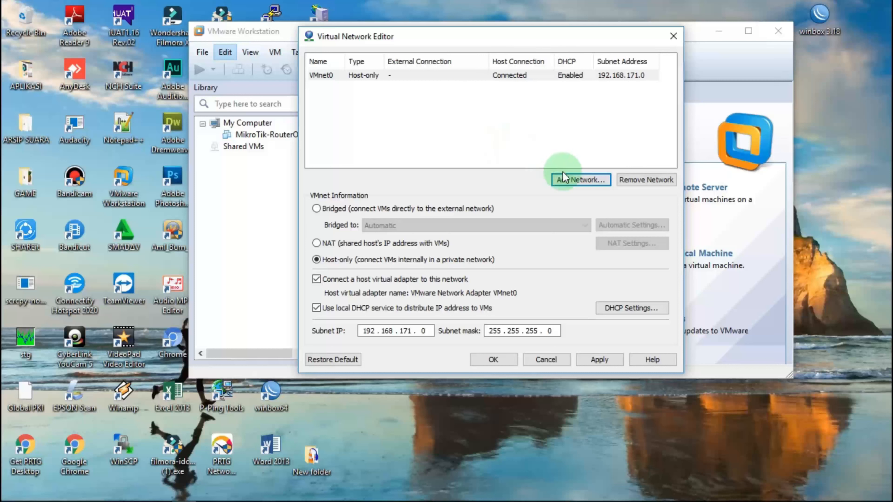
# Add host-only VMnet1, then switch VMnet0 to bridged networking and list bridge adapters.
pyautogui.click(572, 180)
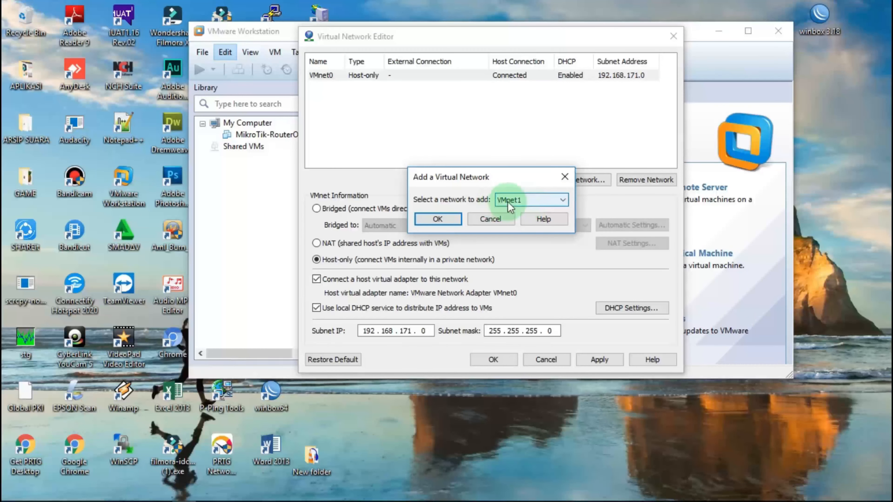
pyautogui.click(435, 220)
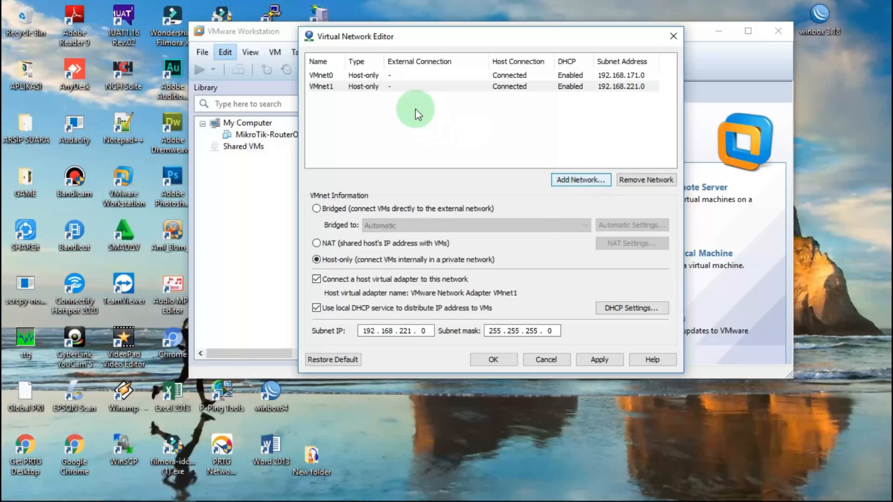
pyautogui.click(332, 76)
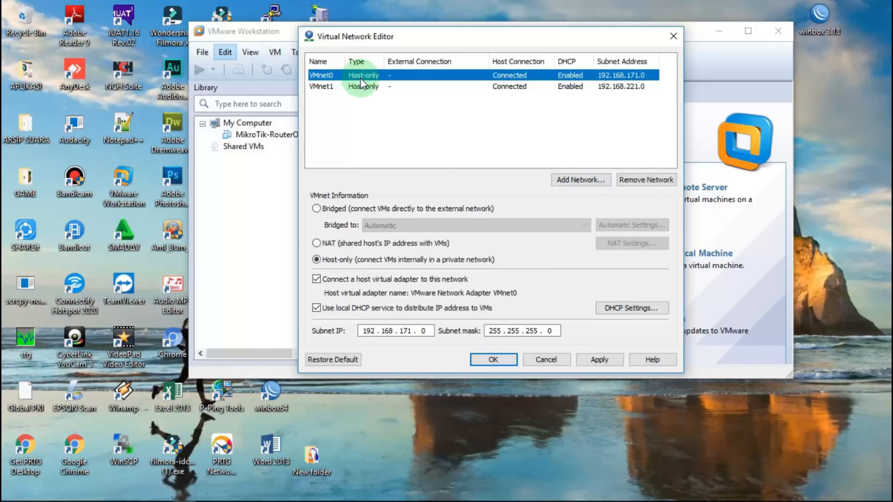
pyautogui.click(317, 210)
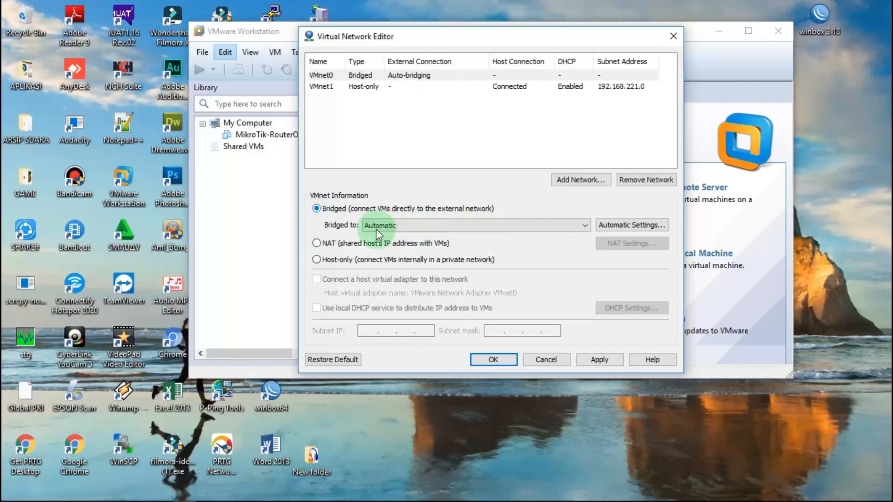
pyautogui.click(443, 232)
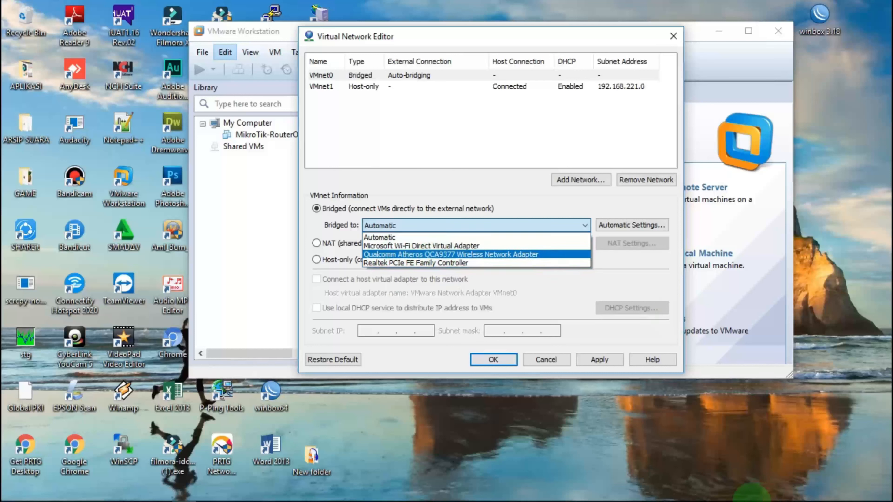
# Reveal the hidden notification area icons on the taskbar.
pyautogui.moveTo(797, 496)
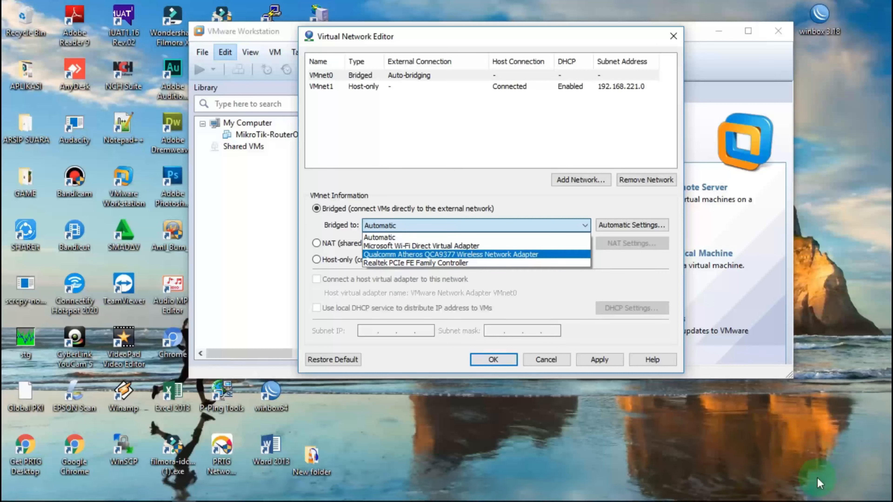
pyautogui.moveTo(867, 497)
pyautogui.click(805, 494)
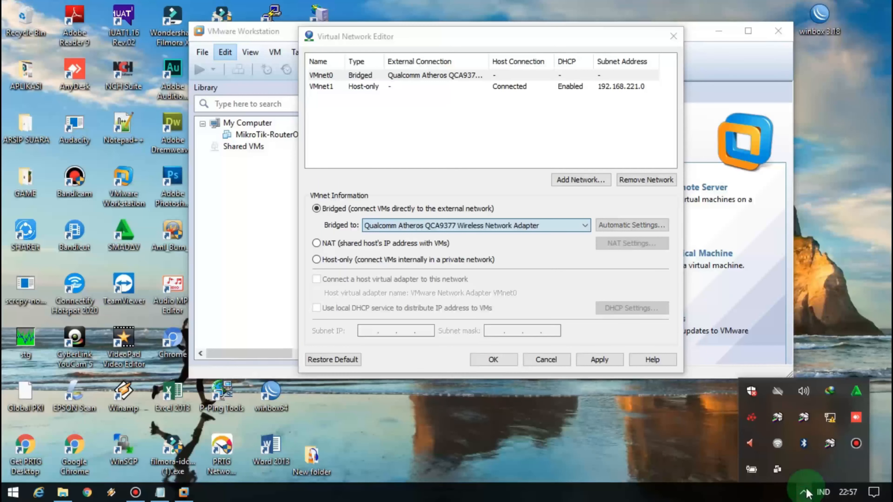
# Open the tray network flyout and toggle Wi-Fi off and back on.
pyautogui.rightClick(831, 422)
pyautogui.click(831, 424)
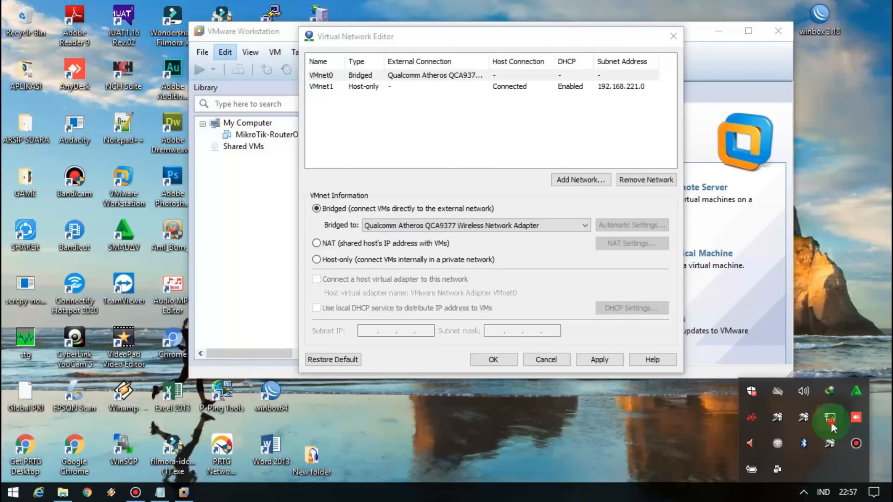
pyautogui.click(831, 423)
pyautogui.click(715, 454)
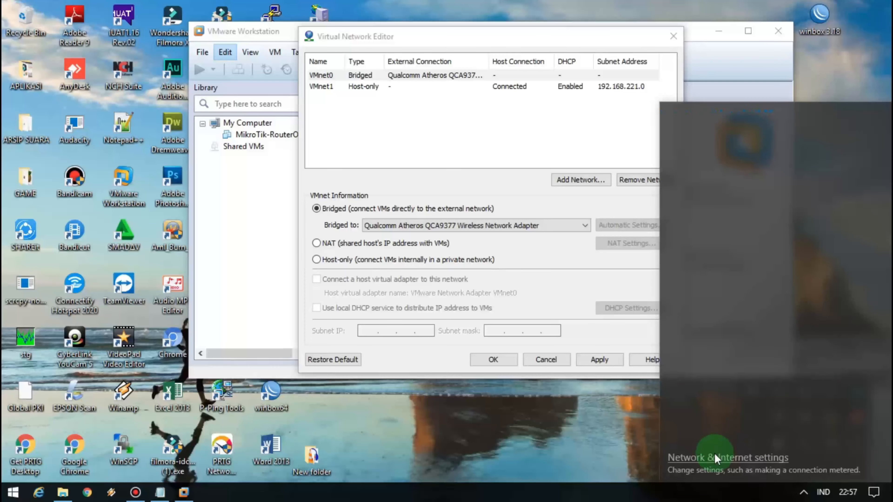
pyautogui.click(714, 446)
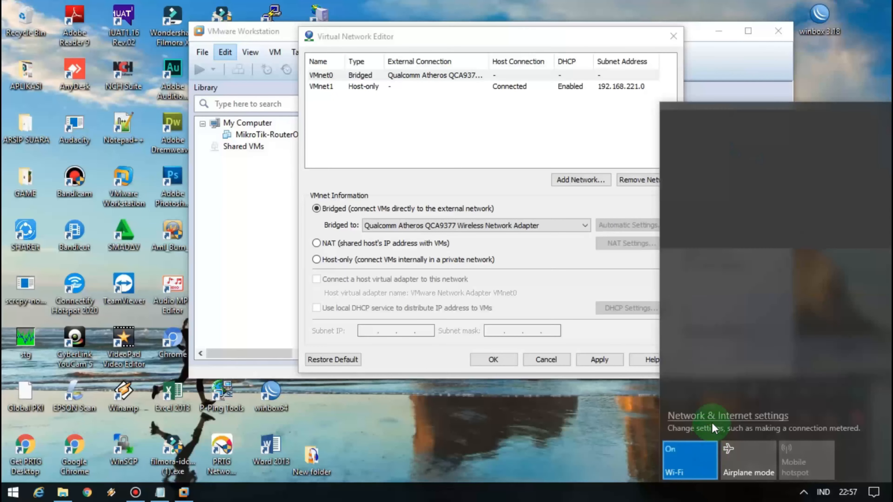
# Open Network Connections from Ethernet settings and place it beside the Virtual Network Editor.
pyautogui.click(713, 419)
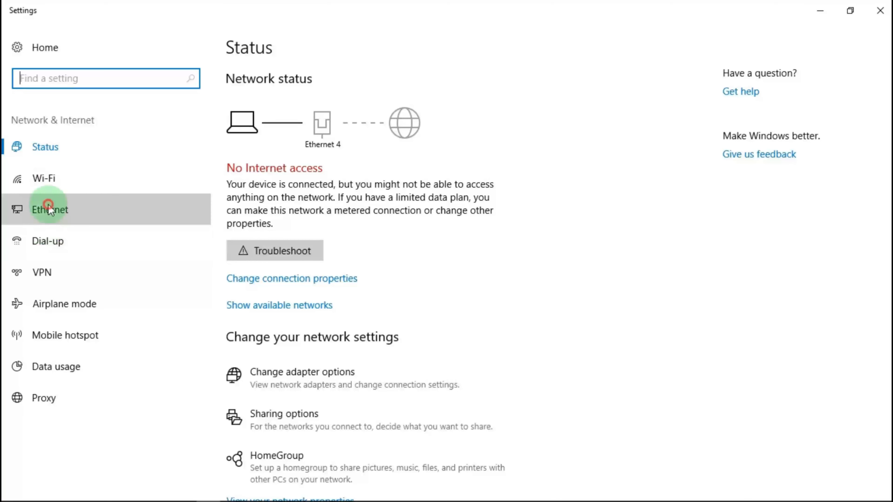
pyautogui.click(48, 205)
pyautogui.click(789, 100)
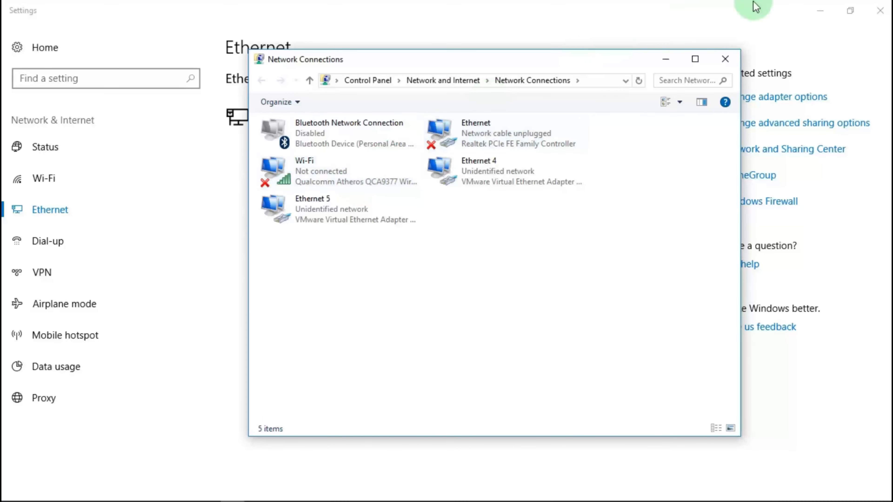
pyautogui.click(822, 11)
pyautogui.moveTo(577, 59); pyautogui.dragTo(869, 47)
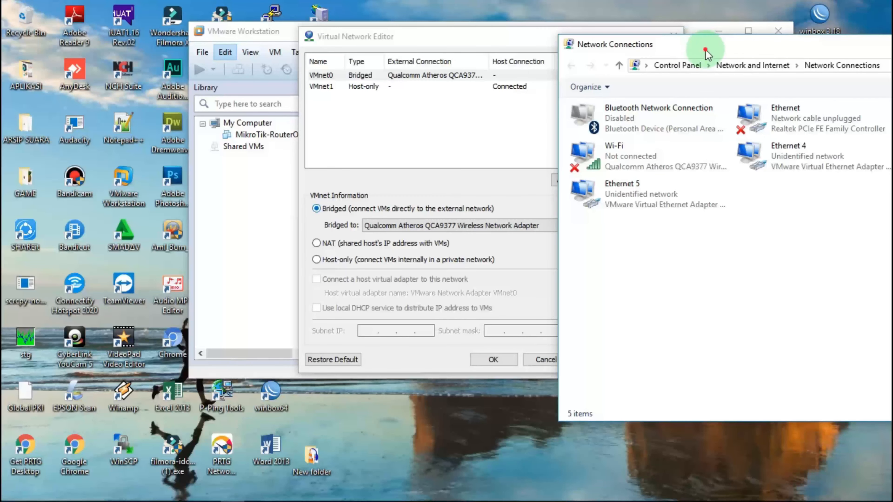
pyautogui.moveTo(706, 48); pyautogui.dragTo(668, 39)
# Bridge VMnet0 to the Realtek PCIe FE Family Controller instead of the Wi-Fi Direct adapter.
pyautogui.click(749, 122)
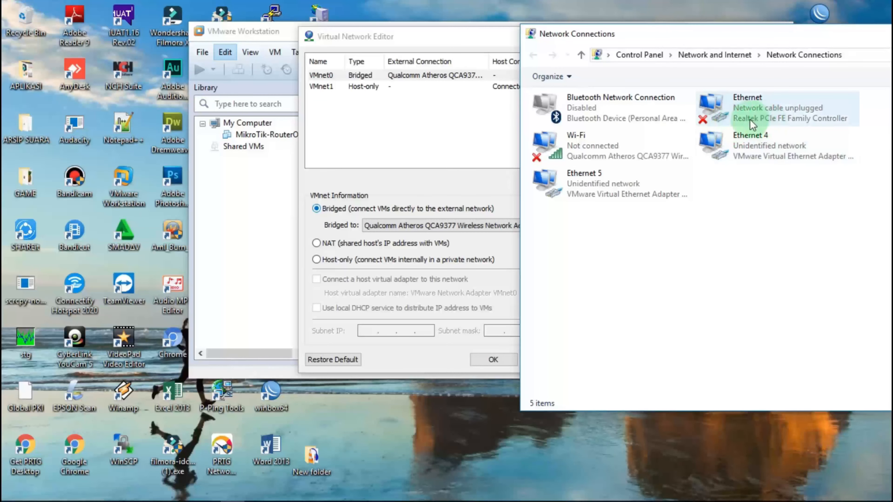
pyautogui.click(349, 78)
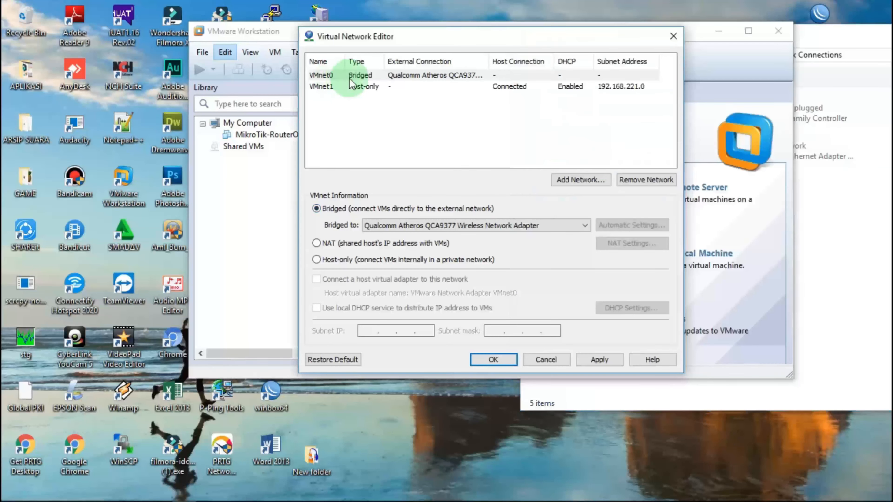
pyautogui.click(419, 227)
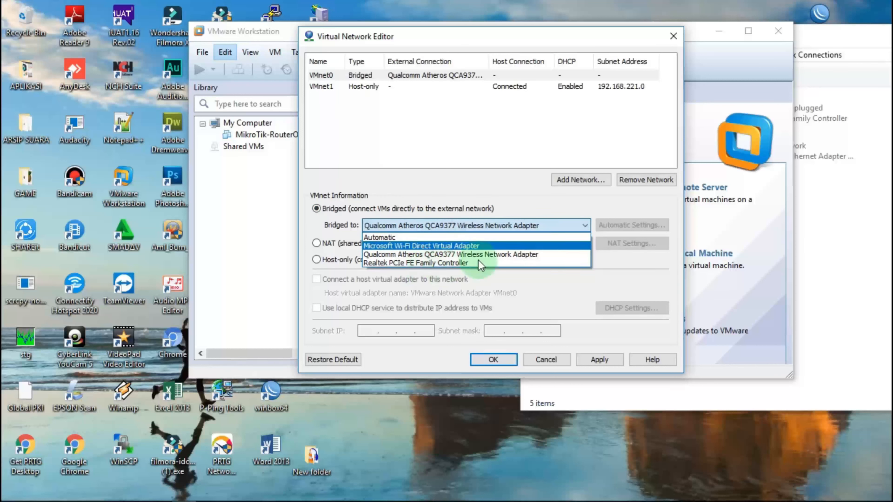
pyautogui.click(858, 246)
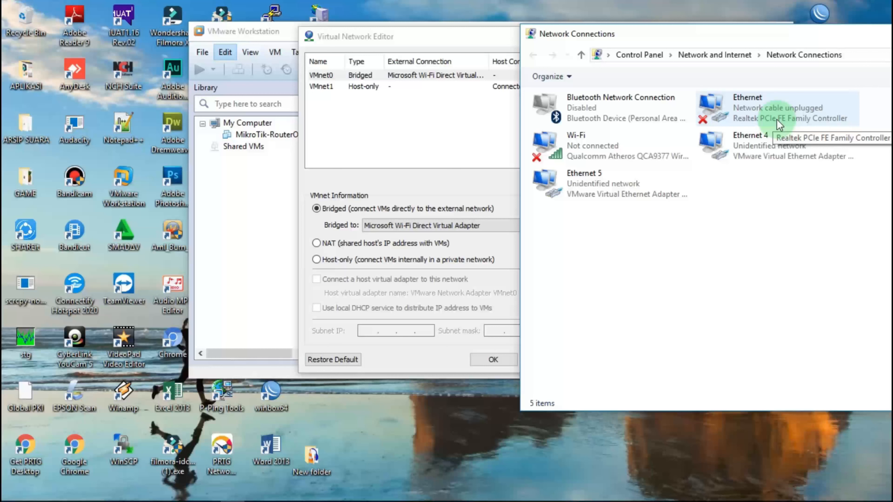
pyautogui.click(408, 223)
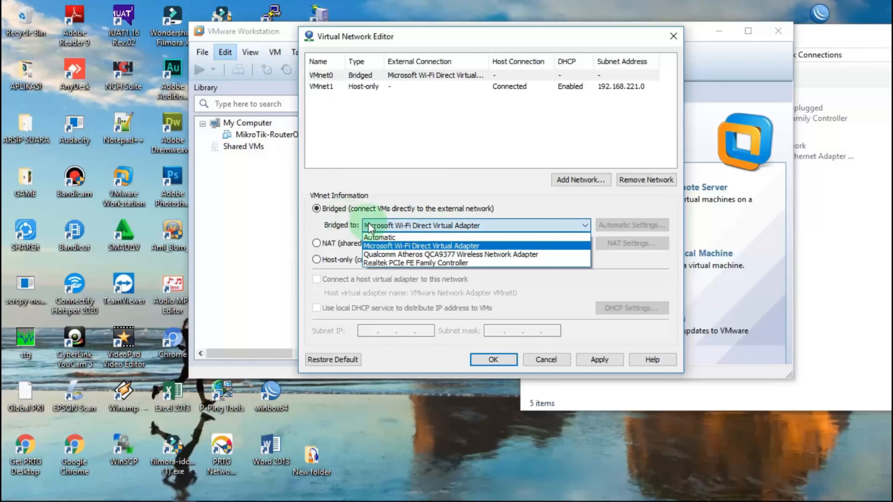
pyautogui.click(385, 263)
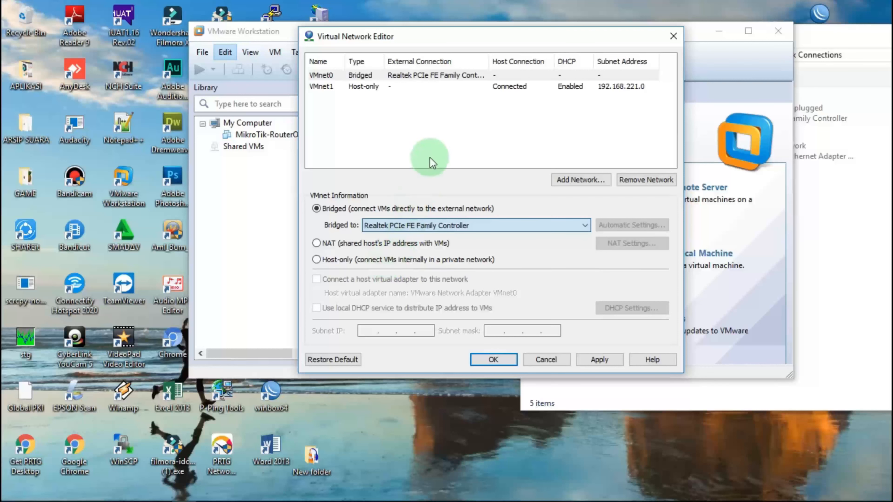
pyautogui.click(833, 216)
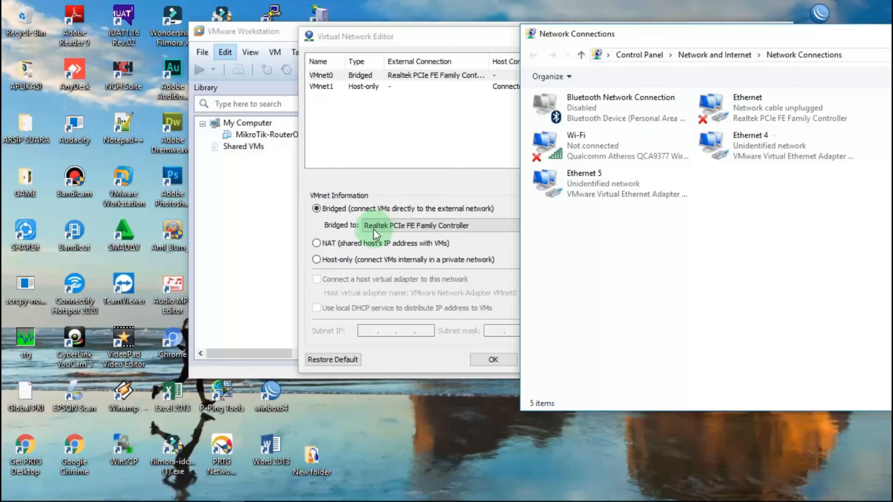
pyautogui.click(326, 87)
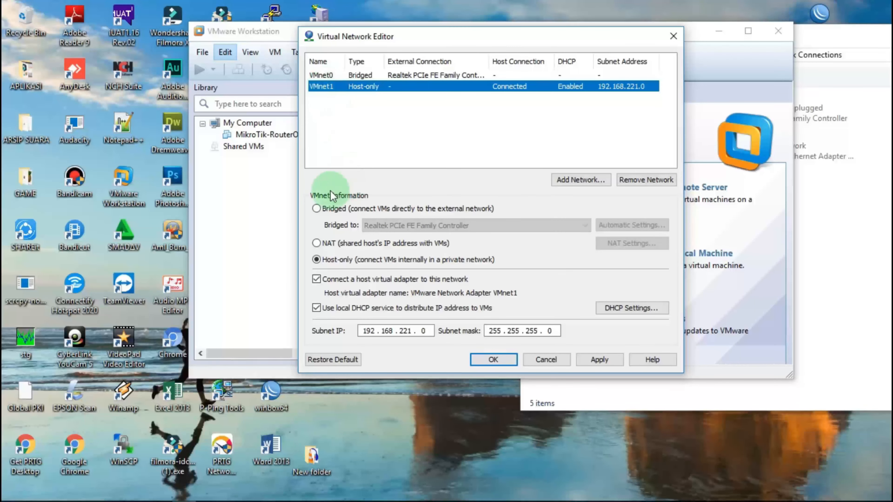
# Set VMnet1 to bridged, connected to the Qualcomm Atheros QCA9377 Wireless Network Adapter.
pyautogui.click(317, 208)
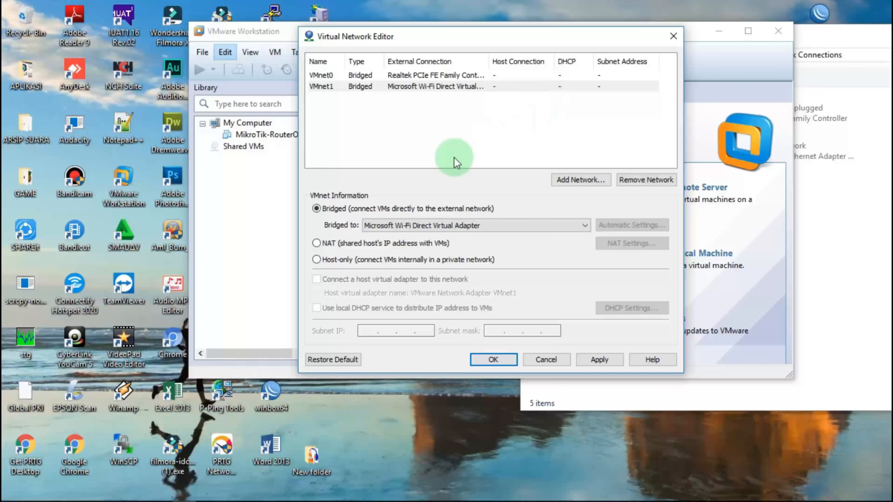
pyautogui.click(424, 226)
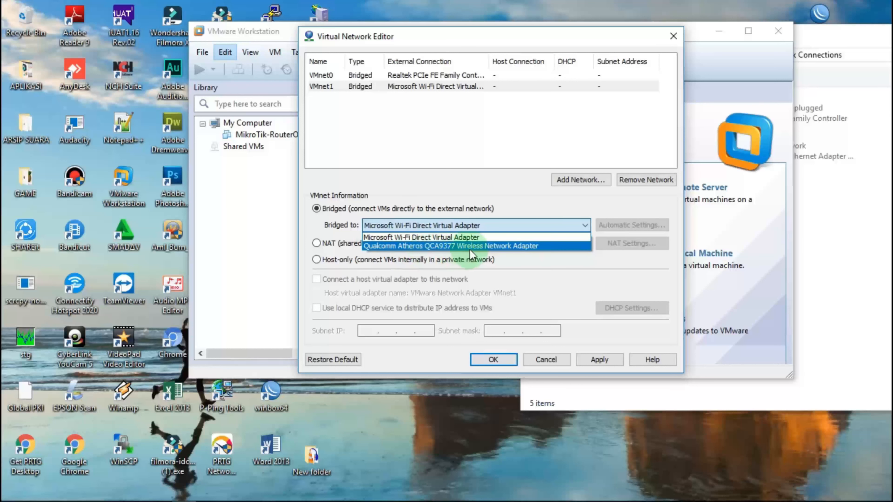
pyautogui.click(840, 291)
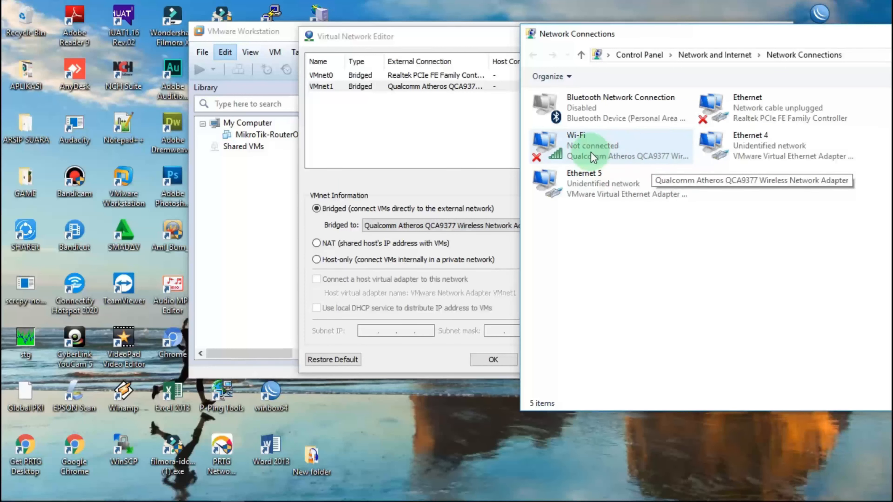
pyautogui.click(392, 171)
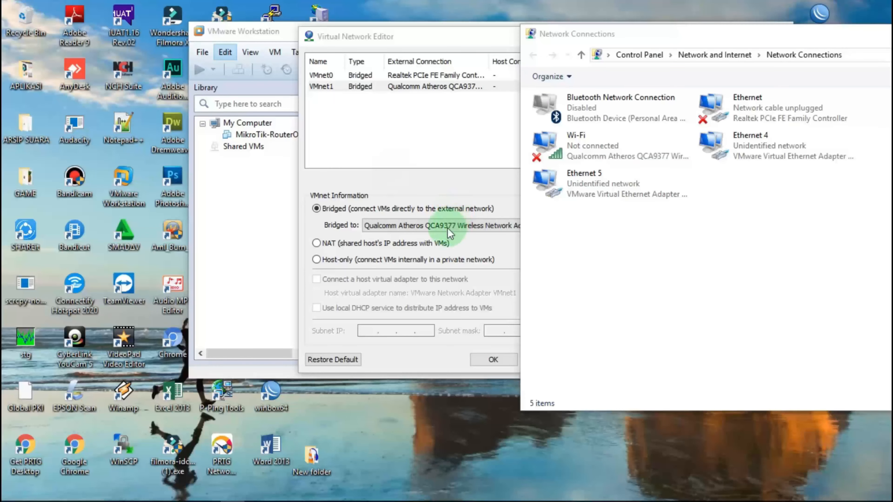
pyautogui.click(405, 221)
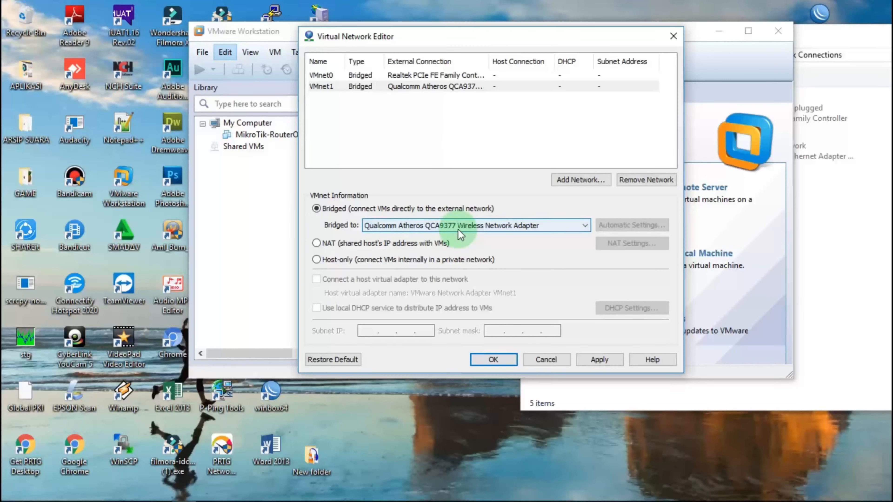
# Apply the network changes and close the Virtual Network Editor.
pyautogui.click(601, 360)
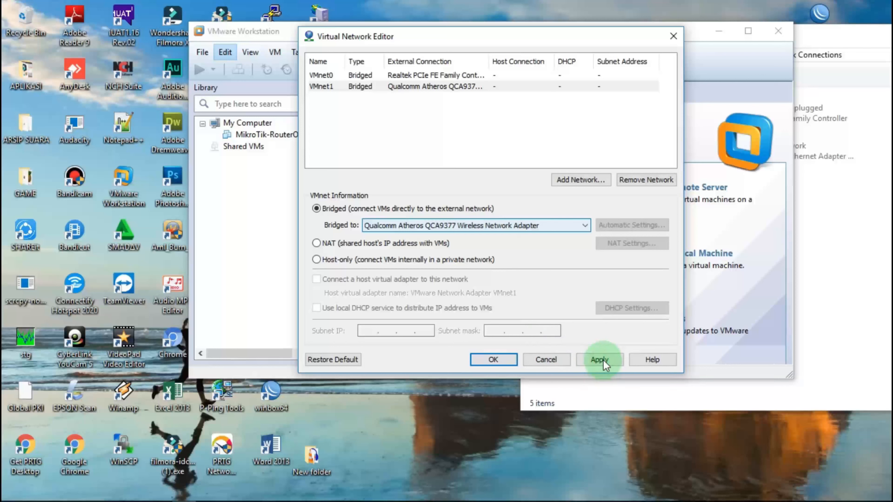
pyautogui.click(506, 359)
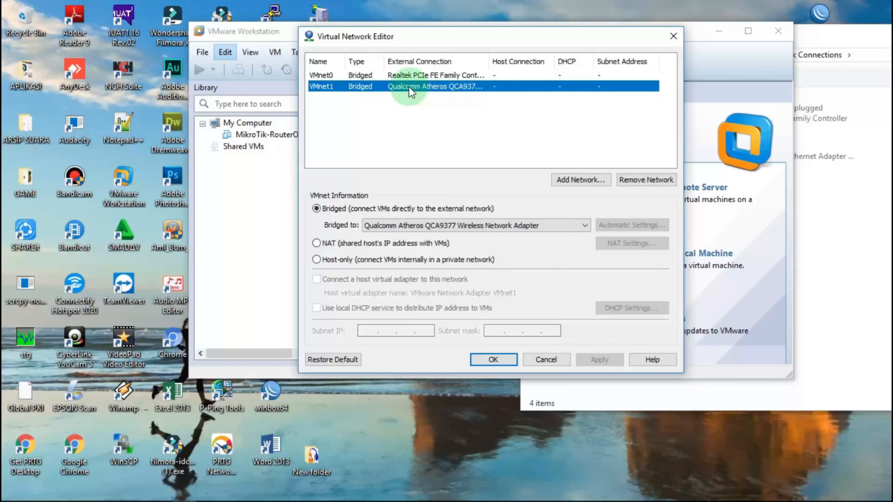
pyautogui.click(490, 360)
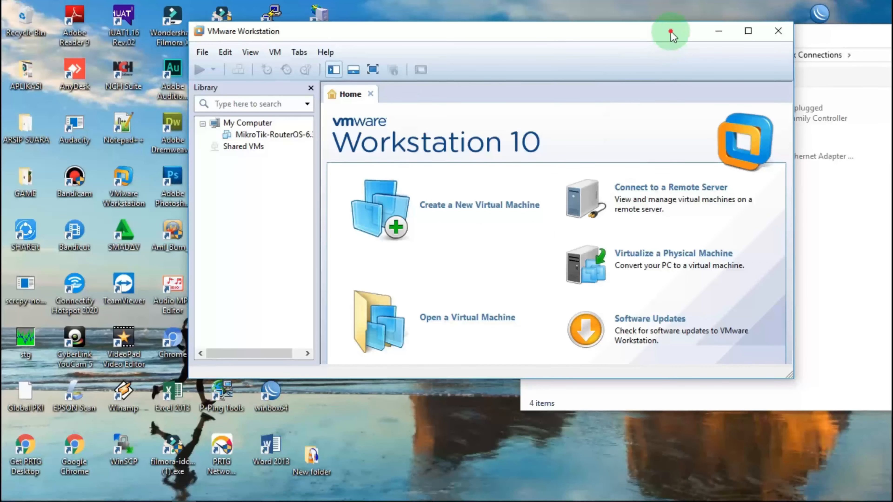
# Close the Network Connections window and bring File Explorer forward from the taskbar.
pyautogui.moveTo(672, 33); pyautogui.dragTo(470, 66)
pyautogui.moveTo(859, 36); pyautogui.dragTo(717, 39)
pyautogui.click(857, 42)
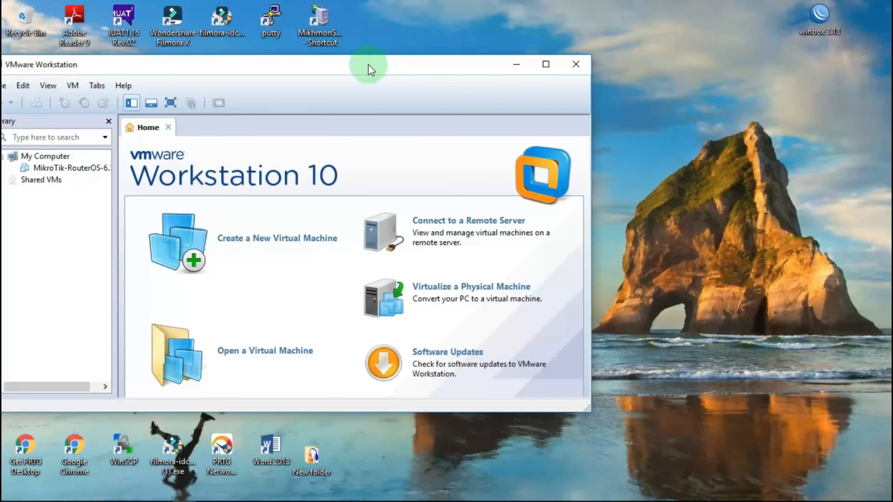
pyautogui.moveTo(368, 69); pyautogui.dragTo(738, 50)
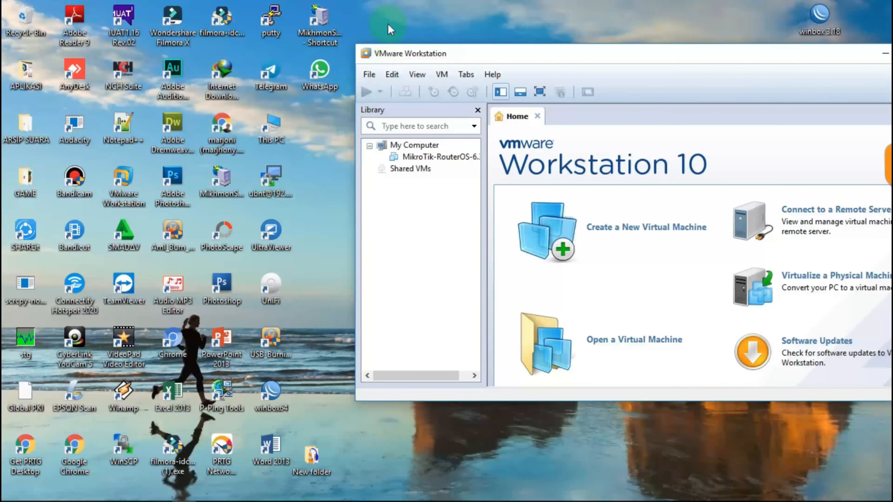
pyautogui.moveTo(78, 495)
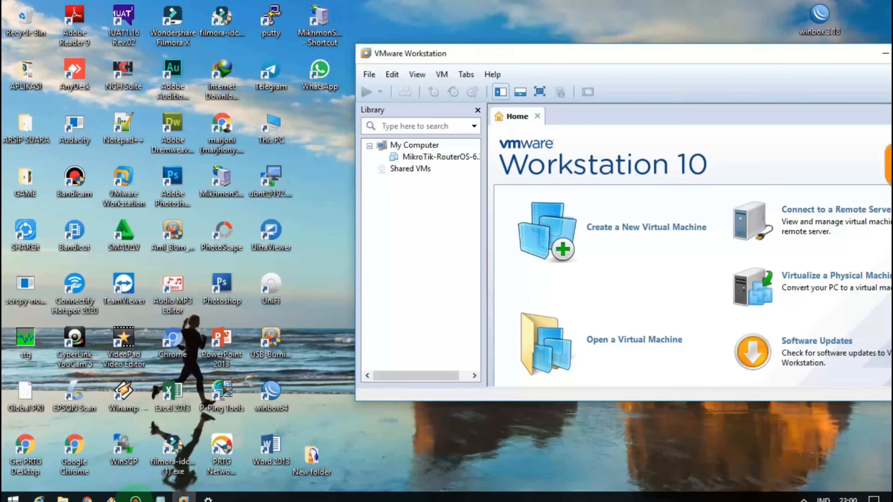
pyautogui.click(63, 492)
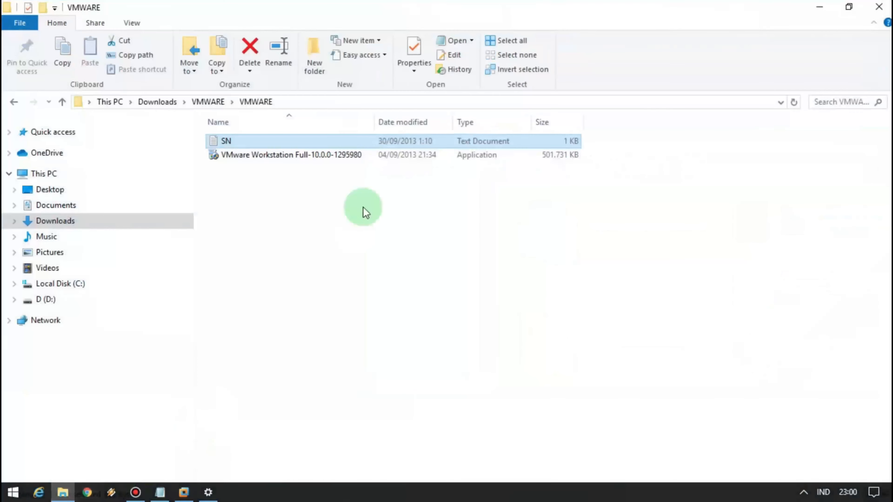
# Open the MikroTik-RouterOS-6.34.3 .ovf package from Downloads\VMWARE\MIKROTIK VMWARE.
pyautogui.click(14, 102)
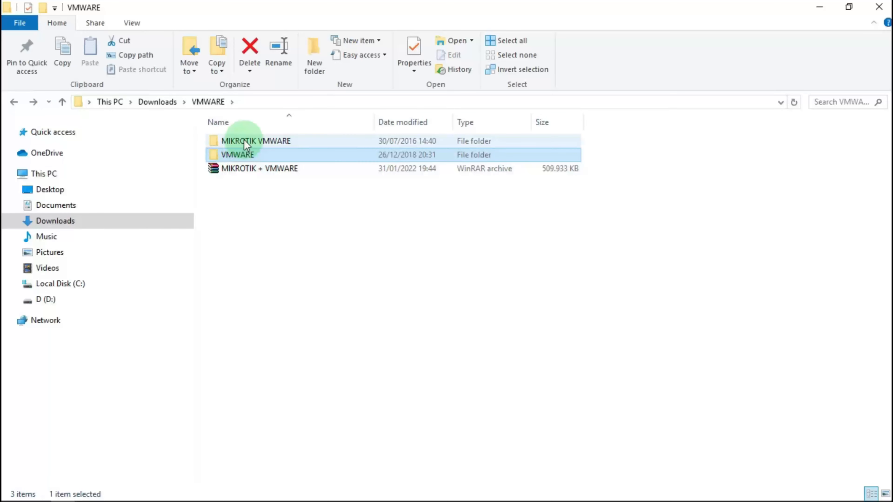
pyautogui.doubleClick(254, 138)
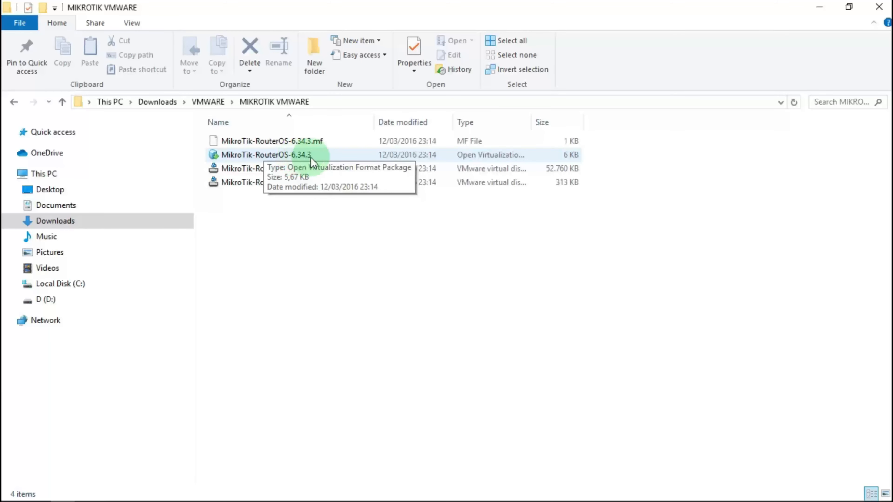
pyautogui.doubleClick(261, 156)
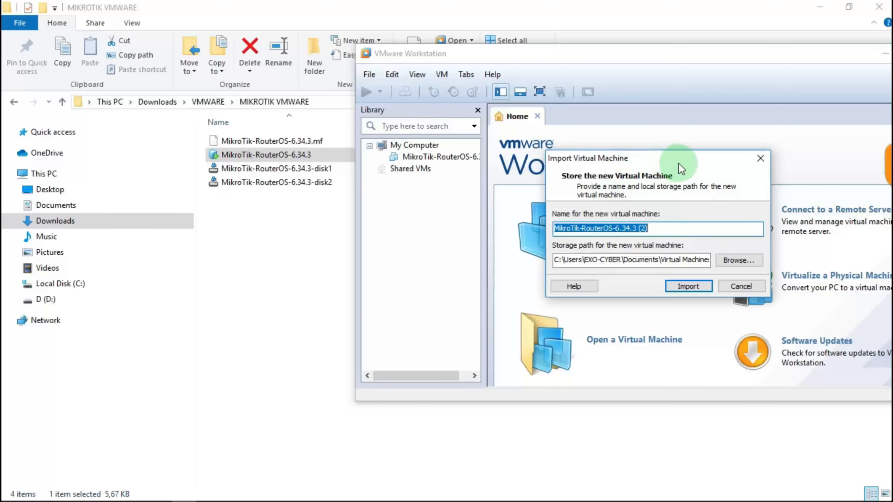
# Browse to drive D and create a new folder named 'mikrotik vmware'.
pyautogui.moveTo(674, 164); pyautogui.dragTo(531, 163)
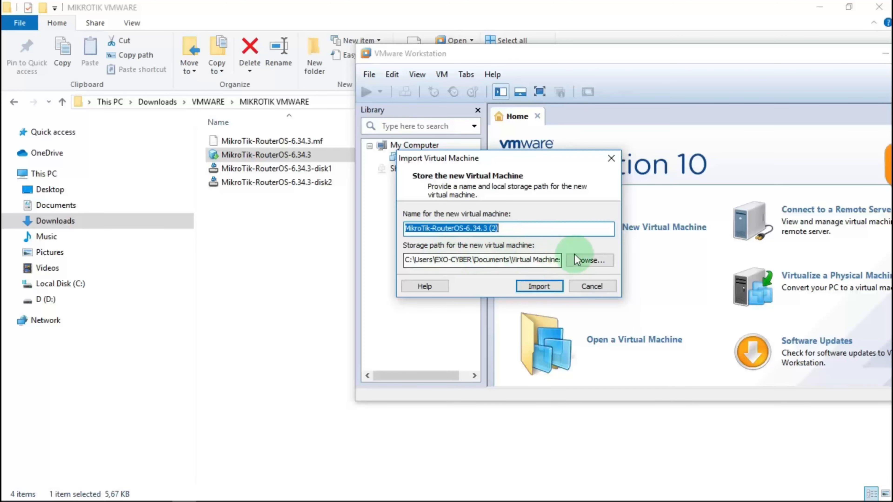
pyautogui.click(589, 260)
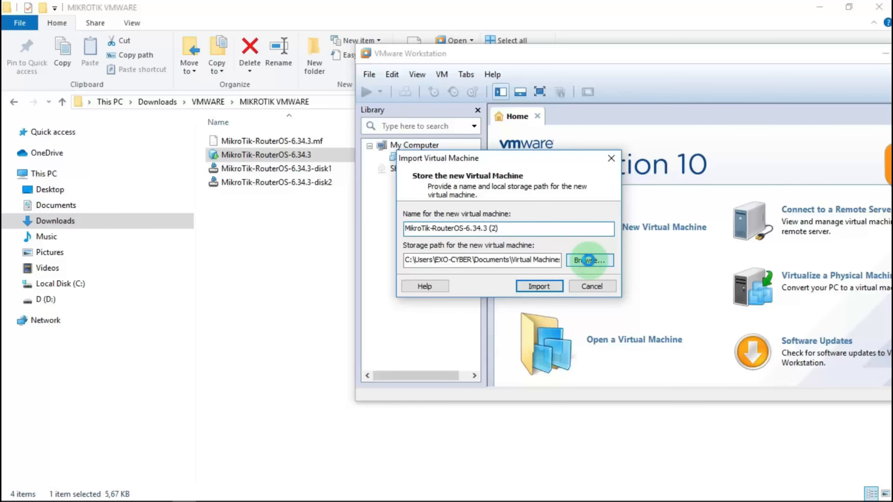
pyautogui.scroll(6, 489, 271)
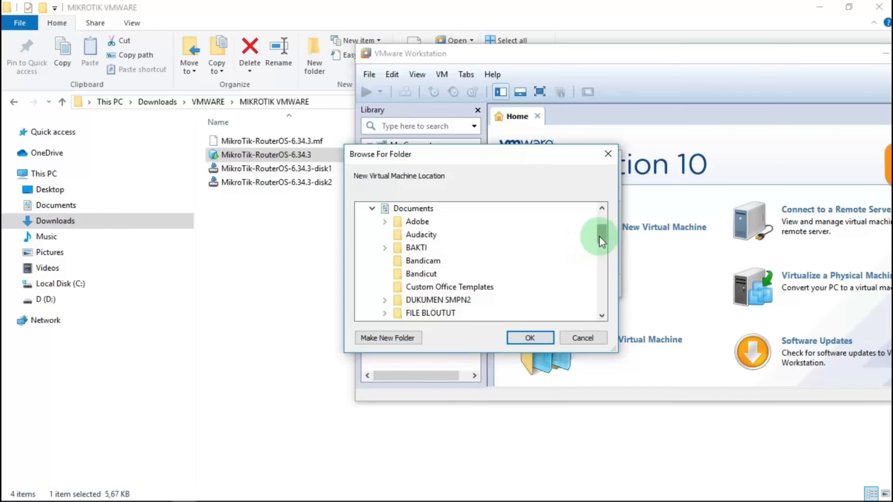
pyautogui.moveTo(600, 236); pyautogui.dragTo(613, 299)
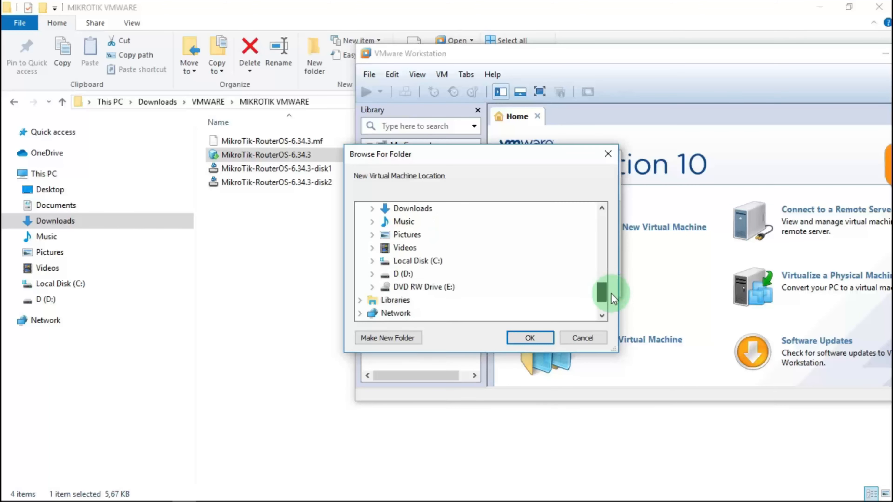
pyautogui.click(397, 275)
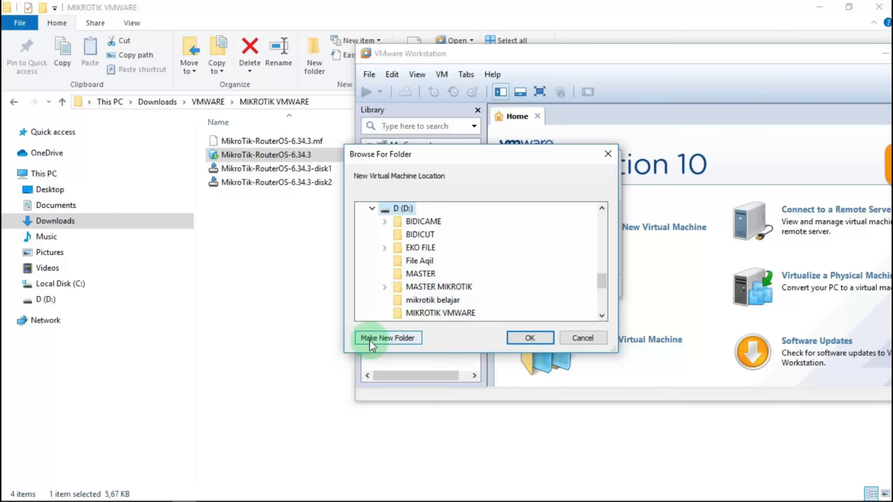
pyautogui.click(383, 338)
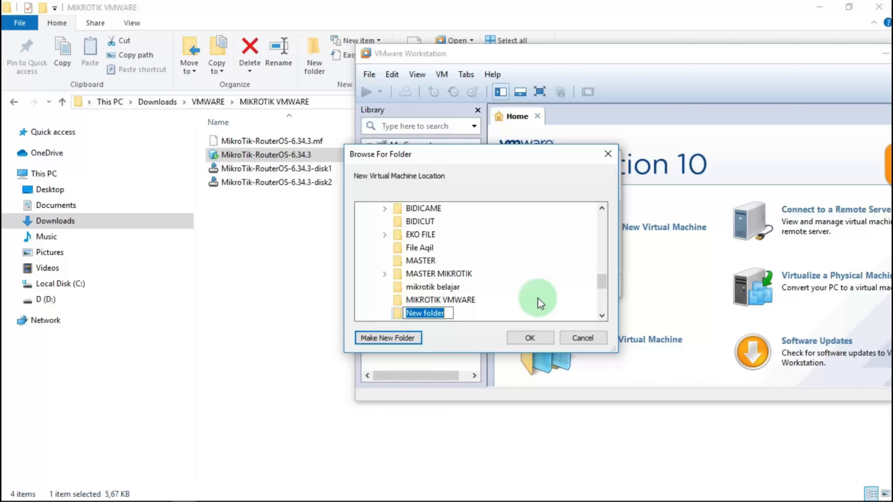
pyautogui.write('mikr')
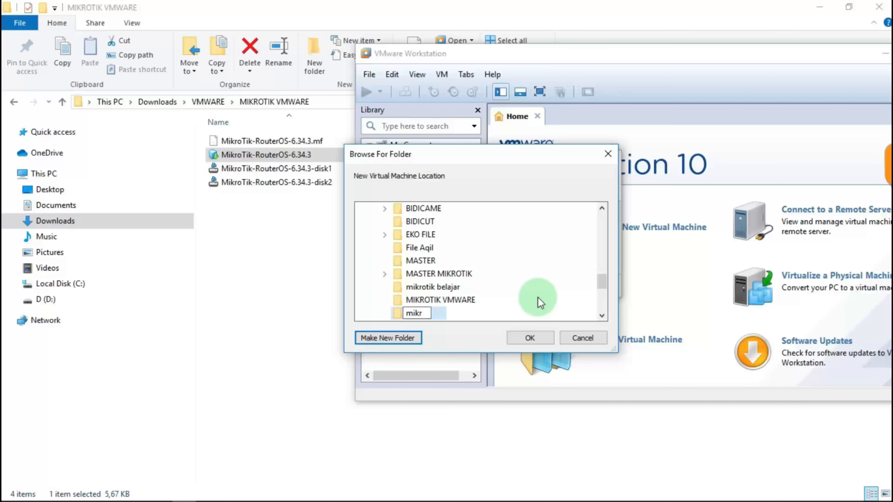
pyautogui.write('otik vmware')
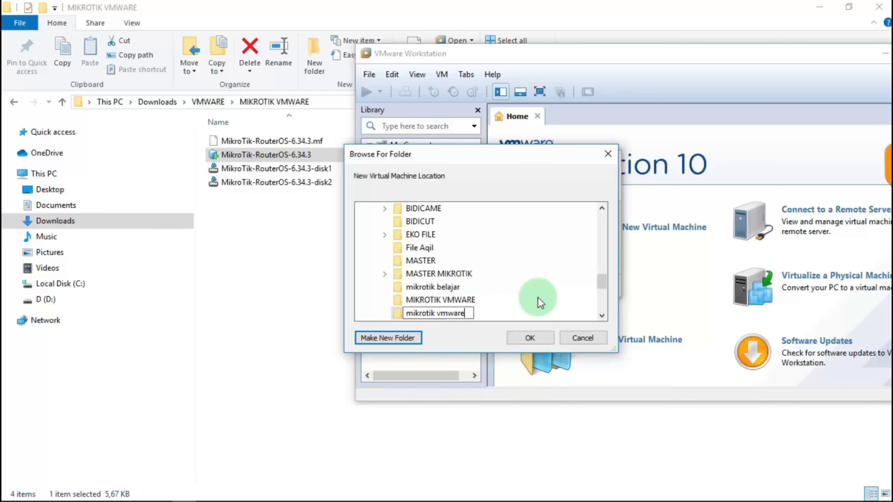
# Confirm D:\MIKROTIK VMWARE as the storage location and import the VM.
pyautogui.click(529, 338)
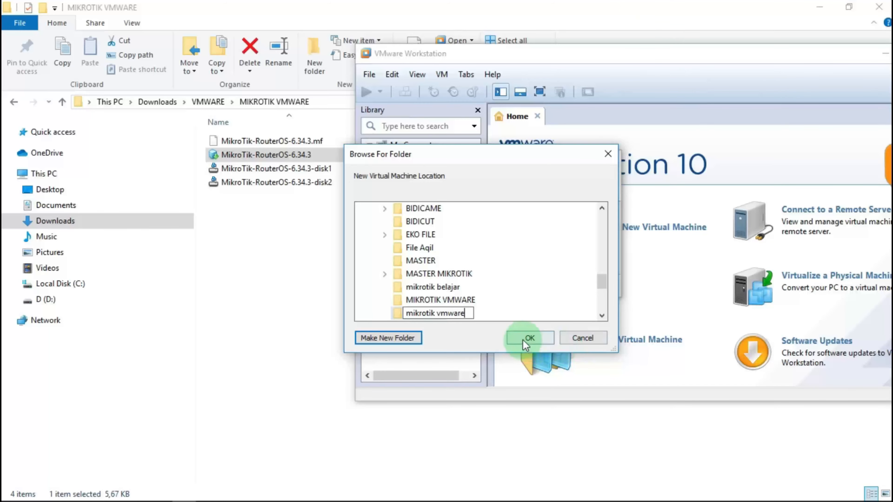
pyautogui.click(507, 366)
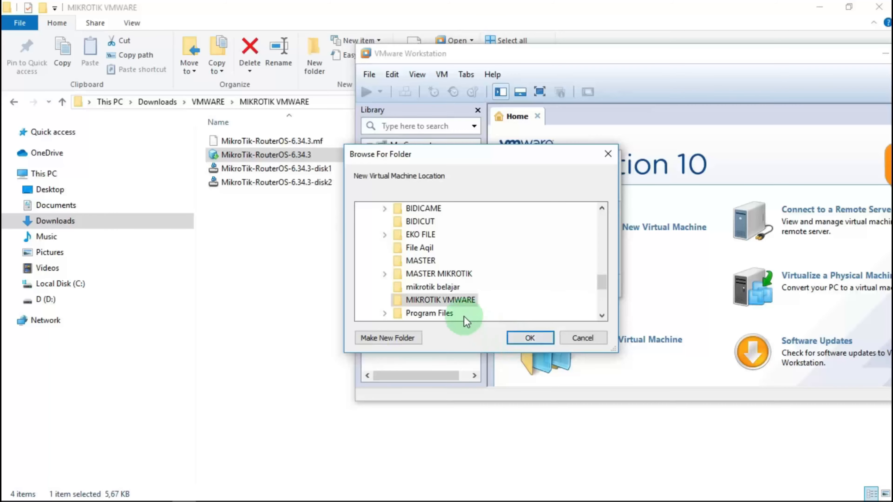
pyautogui.click(530, 338)
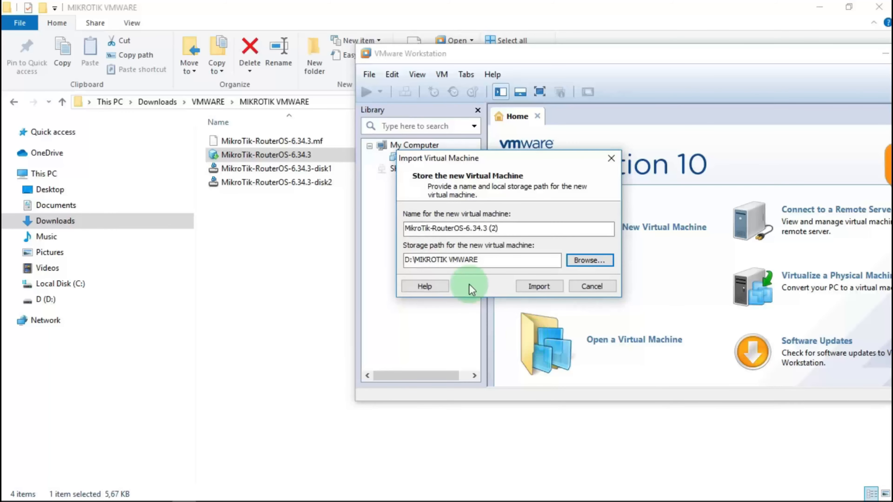
pyautogui.click(539, 287)
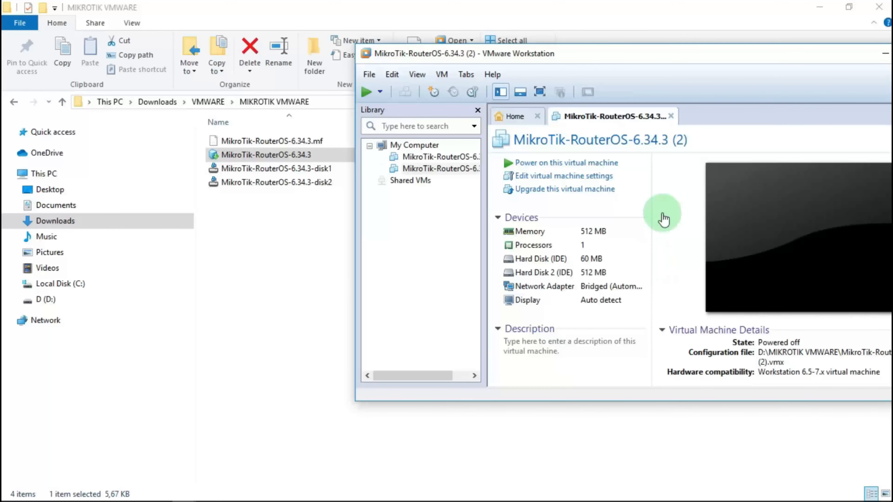
# Drag the VMware Workstation window fully into view and maximize it.
pyautogui.moveTo(694, 53); pyautogui.dragTo(510, 50)
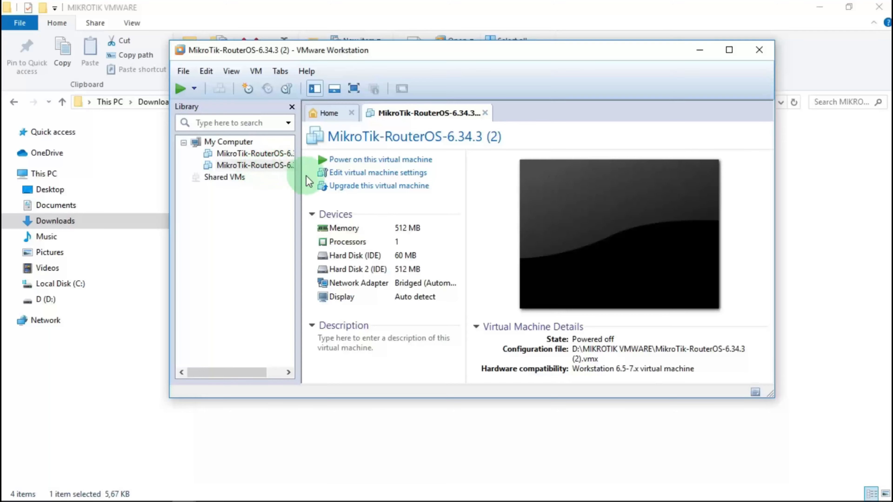
pyautogui.click(729, 50)
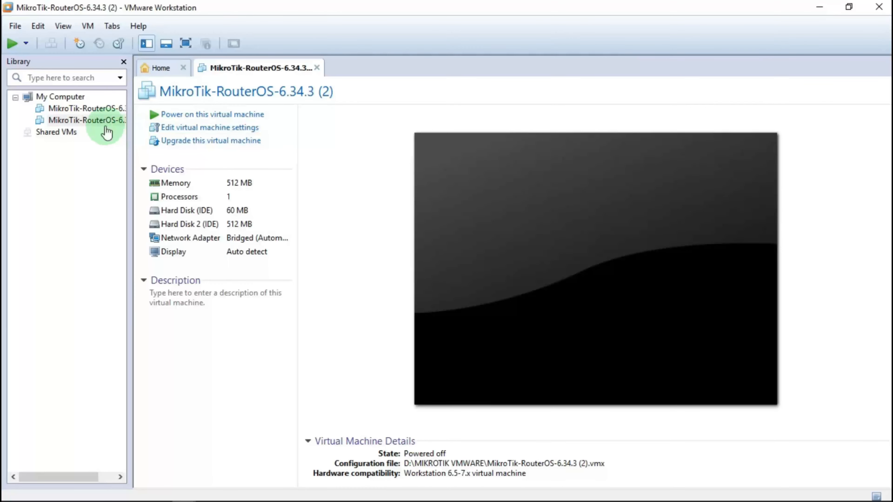
# Replace the MikroTik (2) VM's bridged network adapter with a new adapter on Custom VMnet0.
pyautogui.click(172, 134)
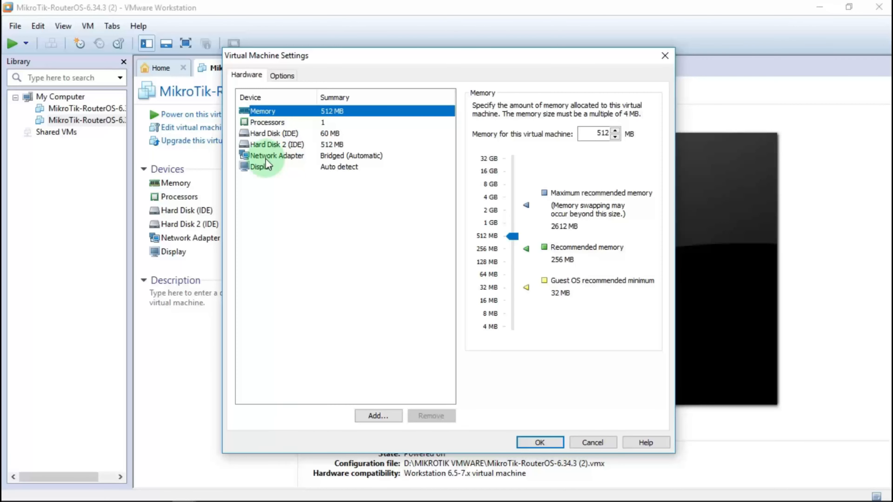
pyautogui.click(310, 160)
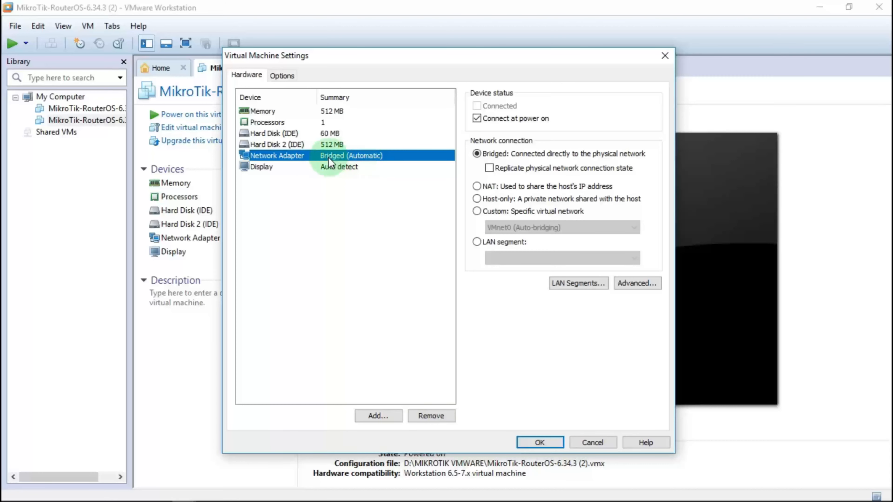
pyautogui.click(430, 415)
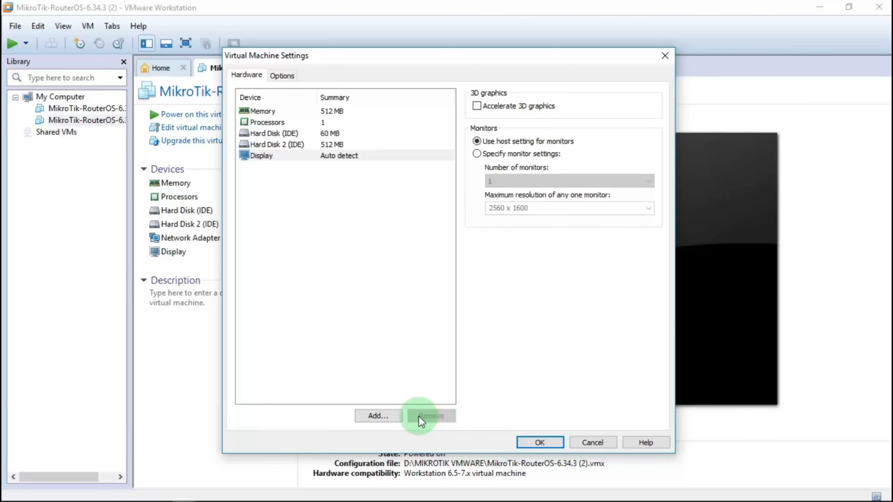
pyautogui.click(383, 417)
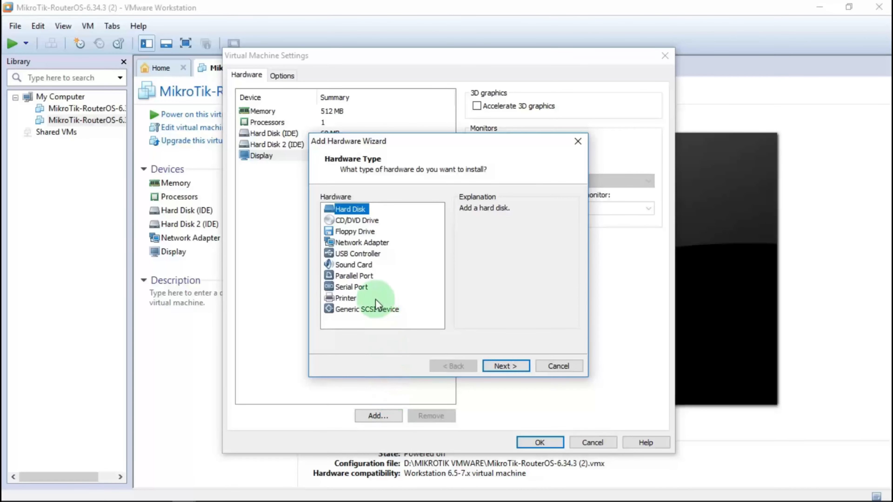
pyautogui.click(352, 245)
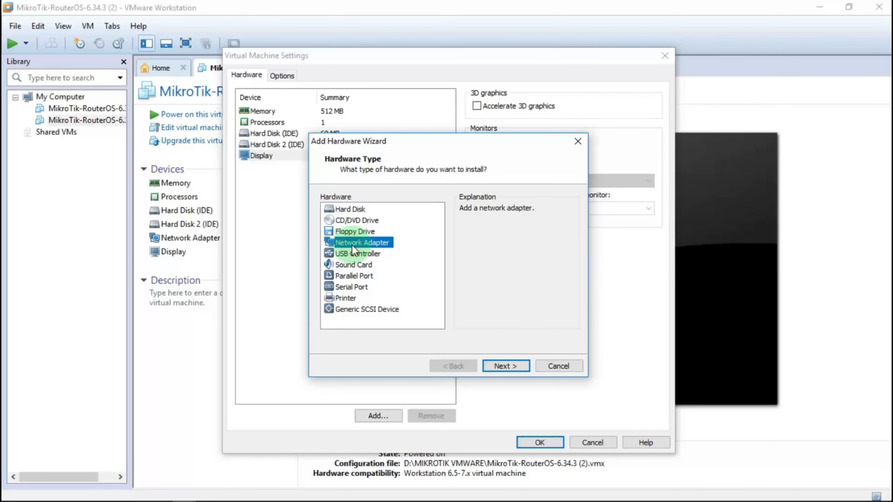
pyautogui.click(506, 365)
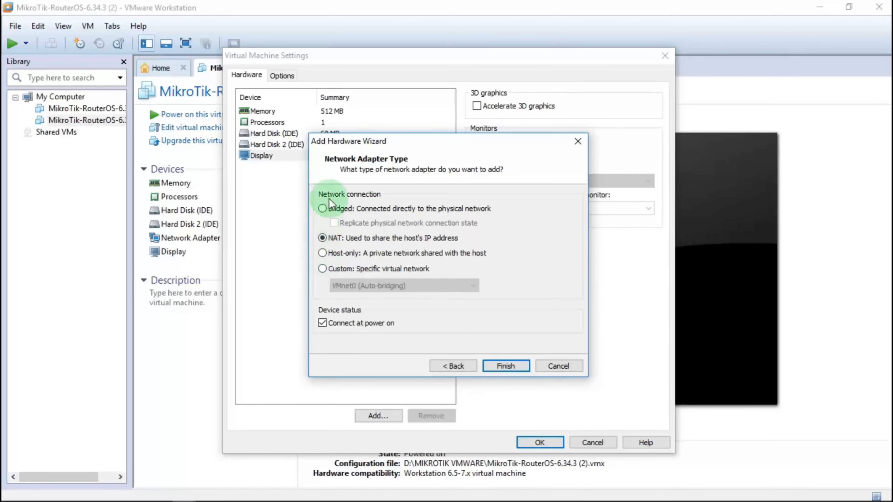
pyautogui.click(339, 272)
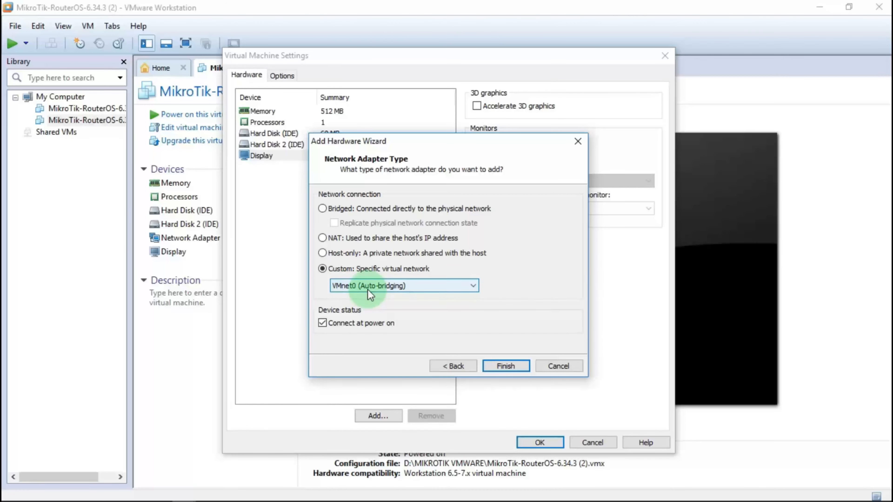
pyautogui.click(508, 366)
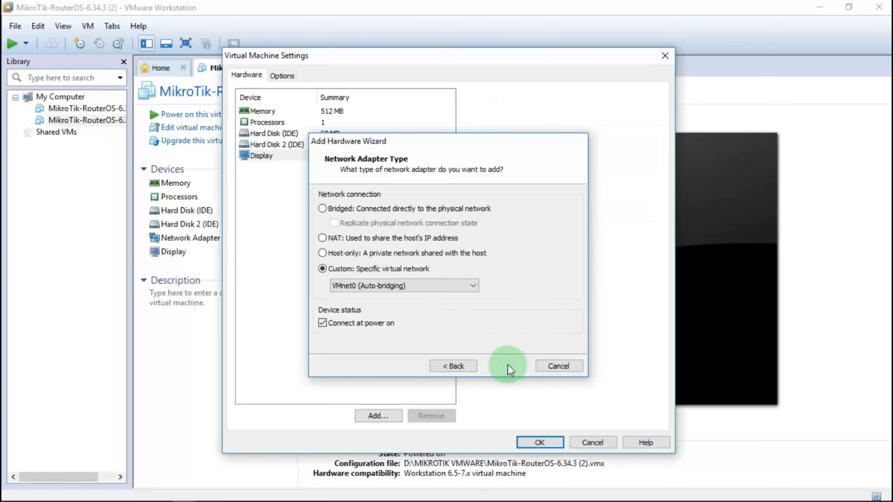
# Add another network adapter set to Custom VMnet1 (Bridged), then save the VM settings with OK.
pyautogui.click(379, 422)
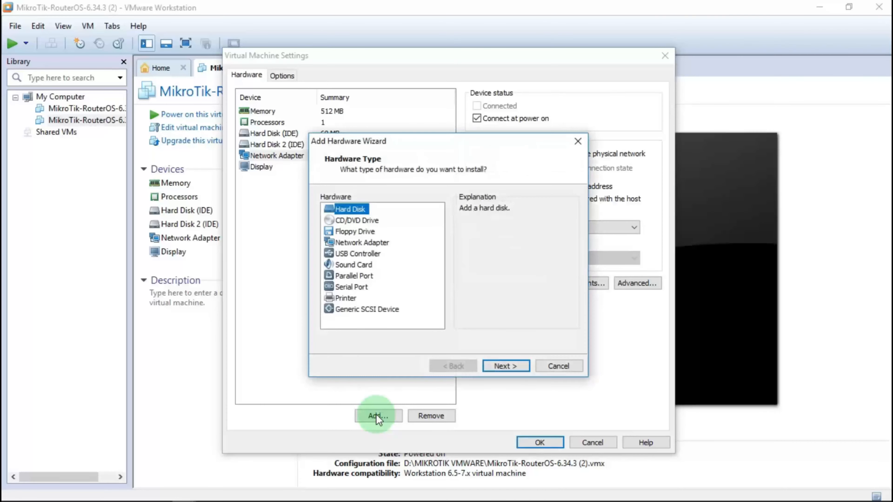
pyautogui.click(352, 246)
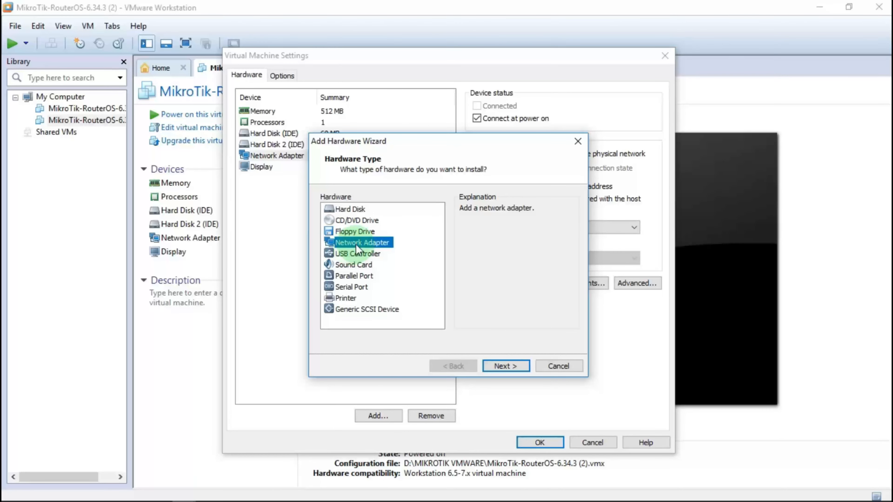
pyautogui.click(508, 366)
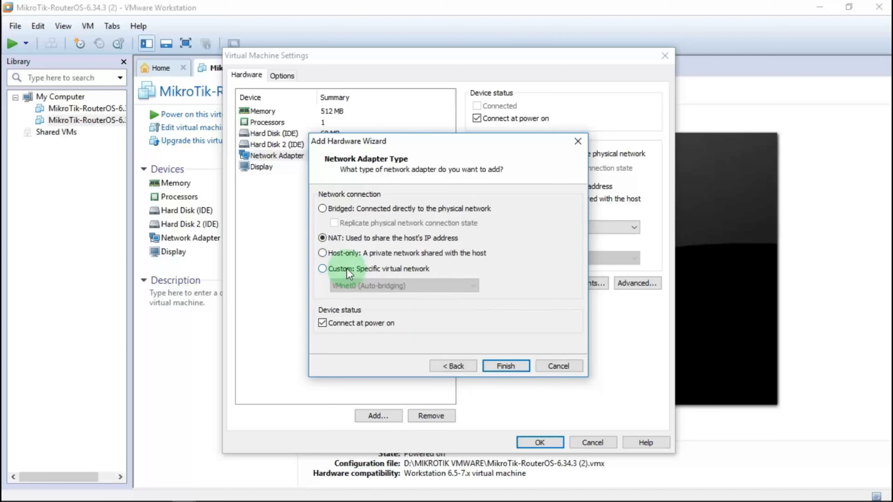
pyautogui.click(349, 270)
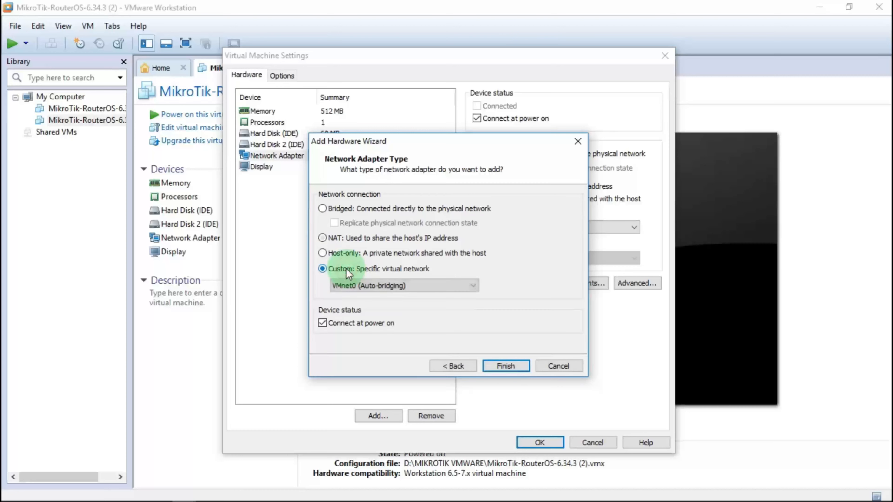
pyautogui.click(416, 285)
pyautogui.click(356, 306)
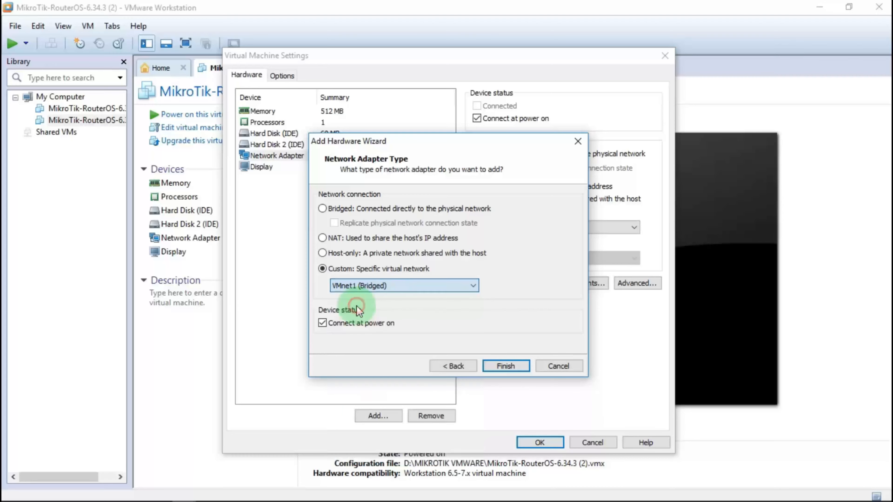
pyautogui.click(507, 366)
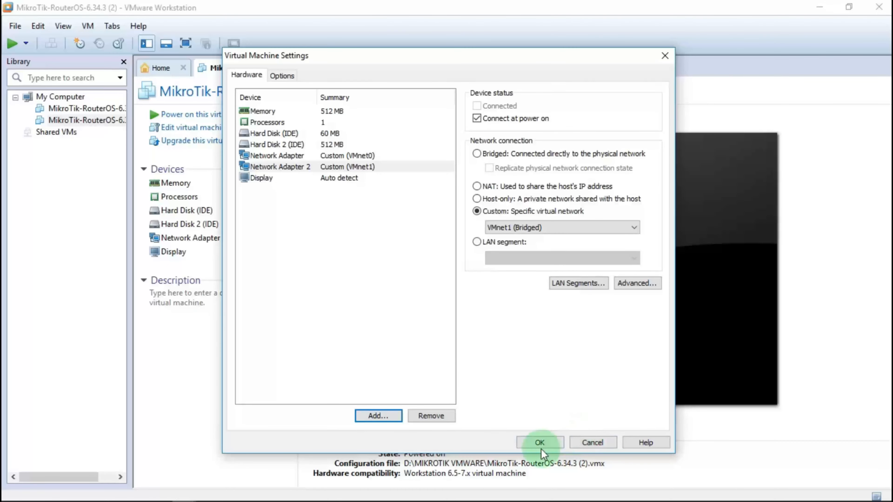
pyautogui.click(535, 443)
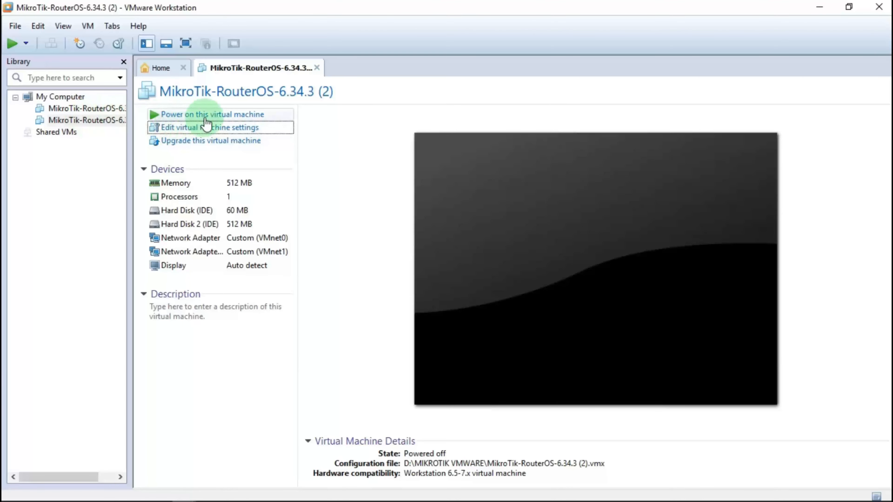
# Power on the MikroTik VM, close File Explorer, and shift the restored VMware window right.
pyautogui.click(182, 117)
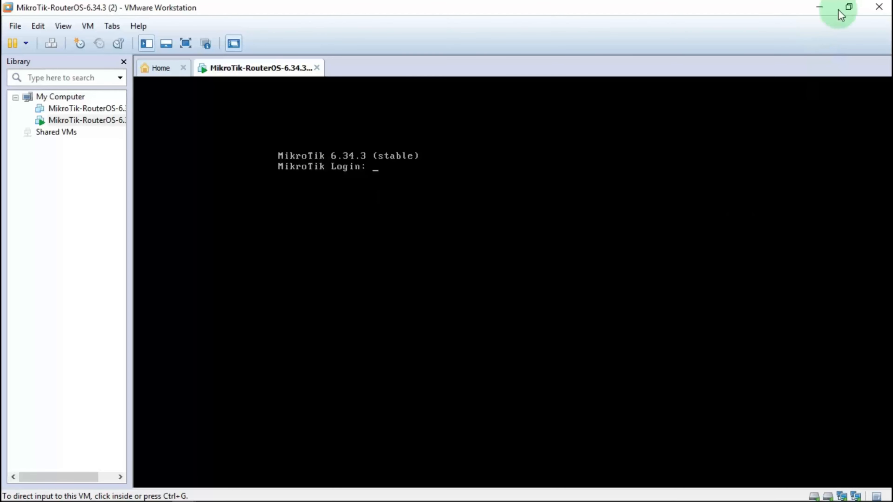
pyautogui.click(848, 7)
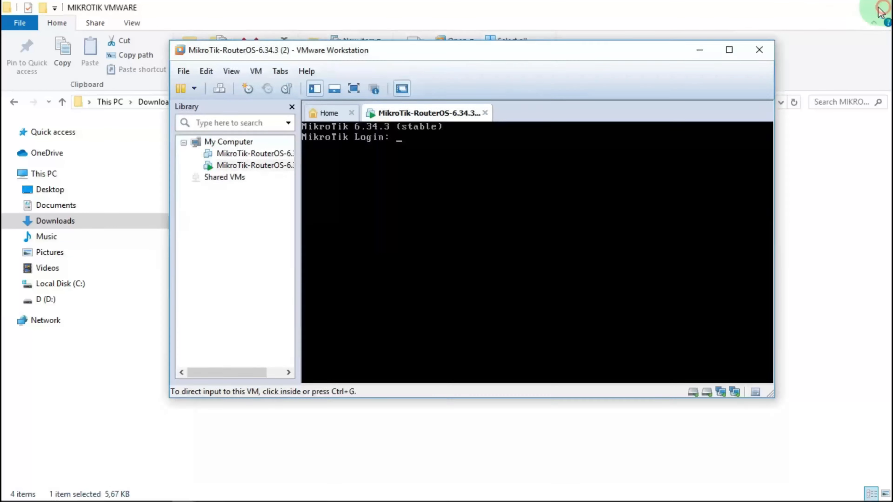
pyautogui.click(879, 6)
pyautogui.moveTo(561, 56); pyautogui.dragTo(653, 62)
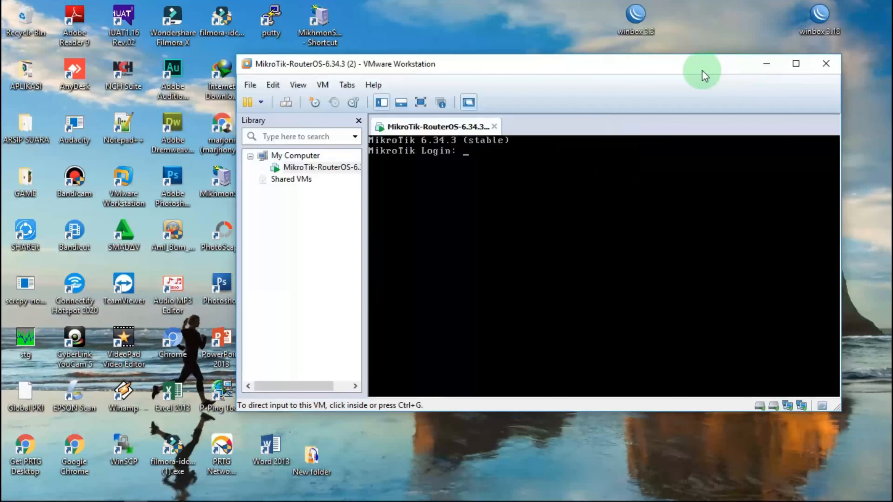
pyautogui.moveTo(702, 74); pyautogui.dragTo(802, 88)
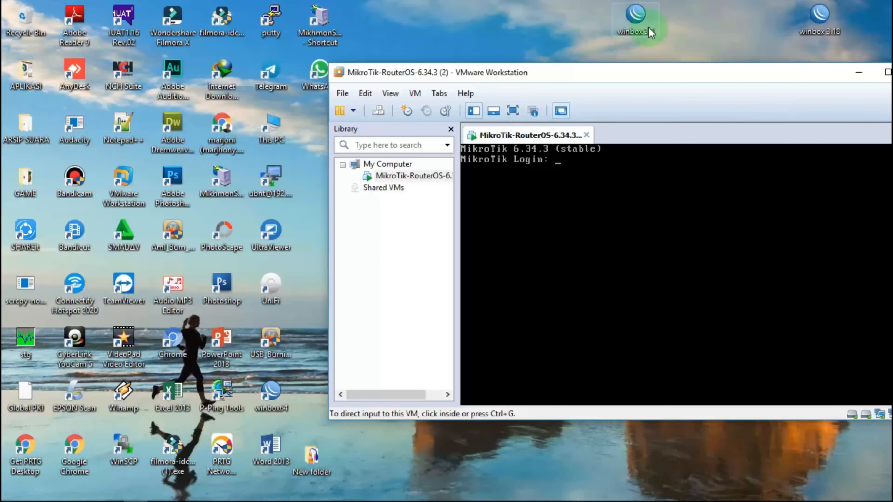
# Launch WinBox 3.3, connect to the discovered MikroTik router by MAC address, and maximize its window.
pyautogui.click(635, 17)
pyautogui.doubleClick(649, 30)
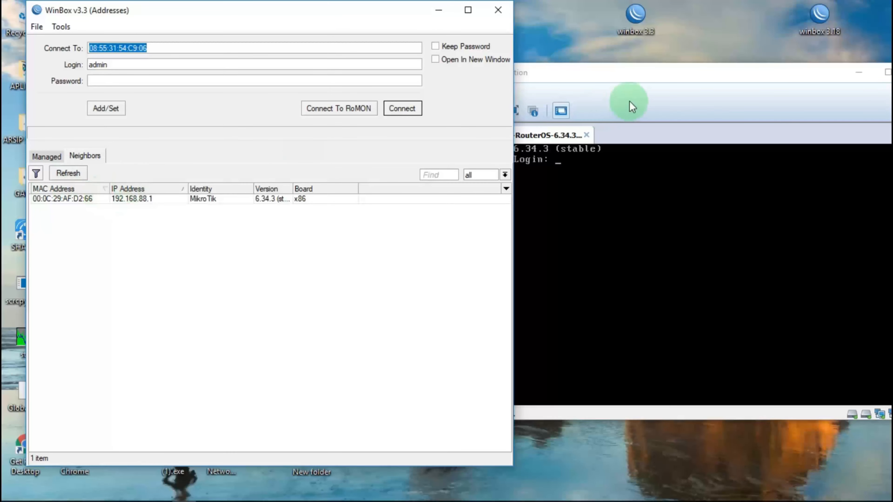
pyautogui.click(637, 84)
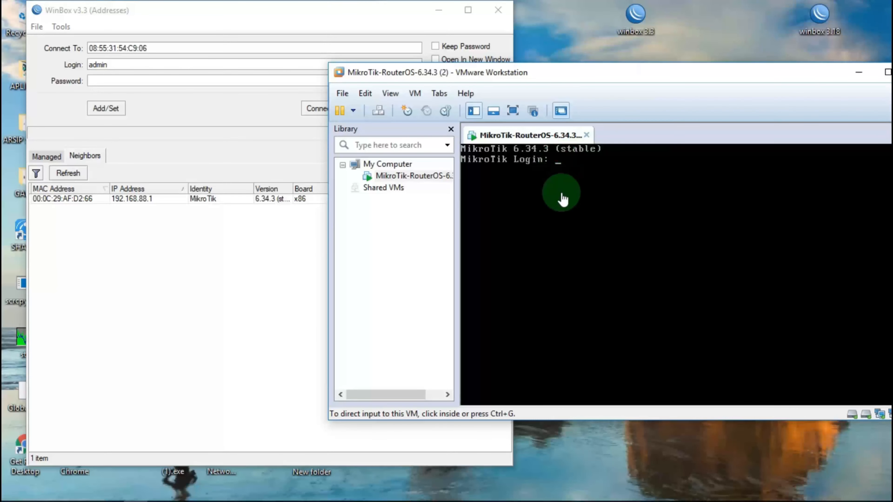
pyautogui.click(75, 199)
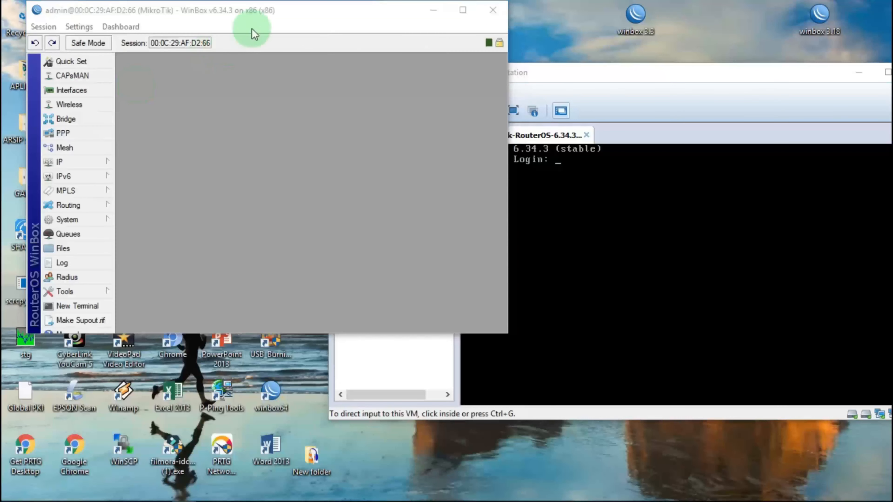
pyautogui.click(382, 23)
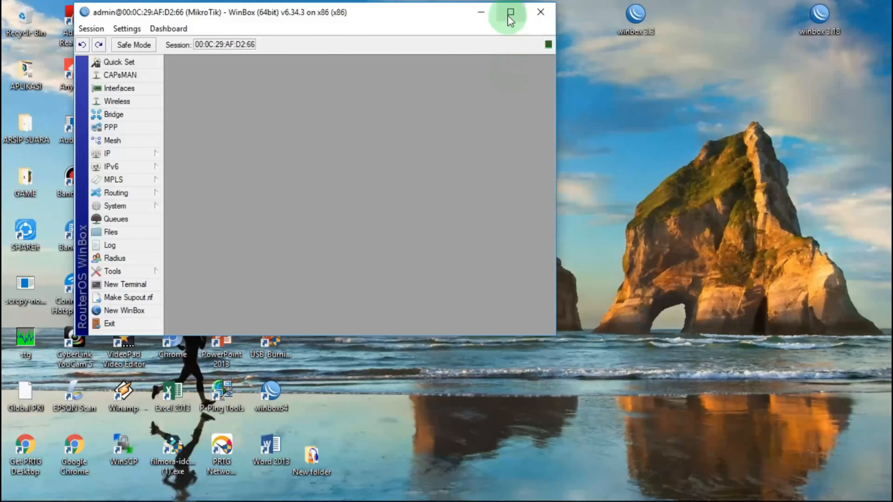
pyautogui.click(508, 14)
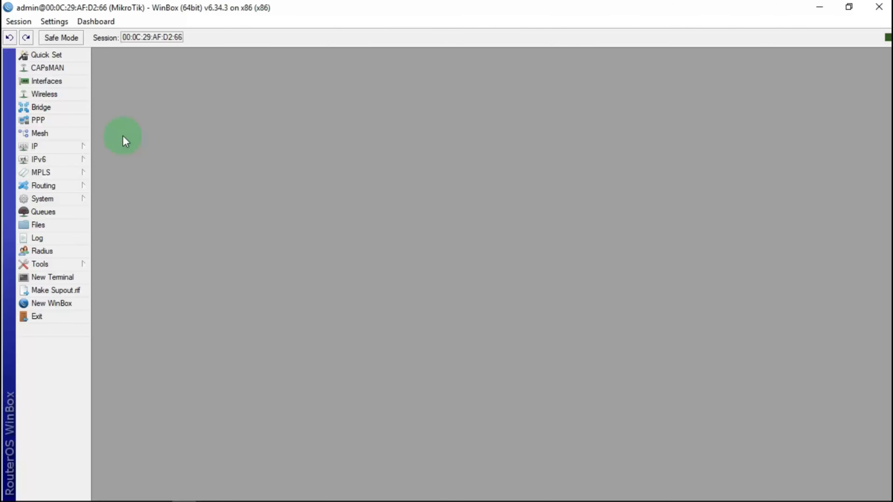
# View System > Resources, close it, then open System > License showing Level 6.
pyautogui.click(72, 149)
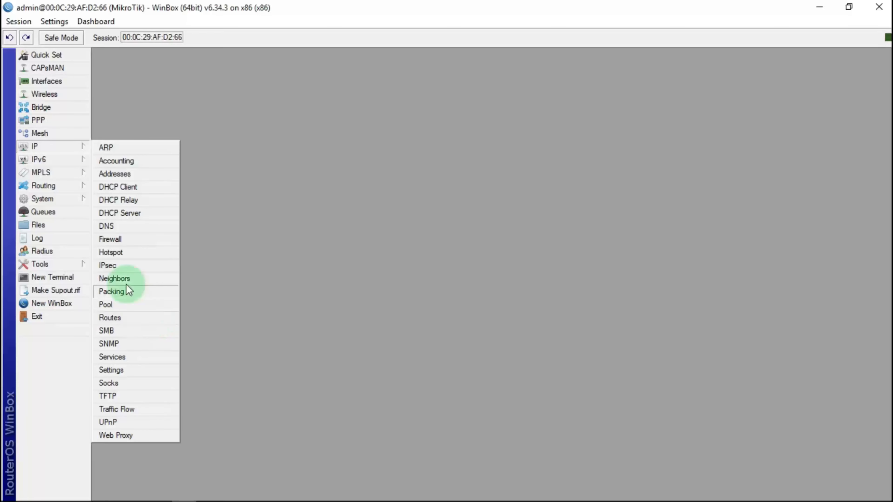
pyautogui.click(67, 199)
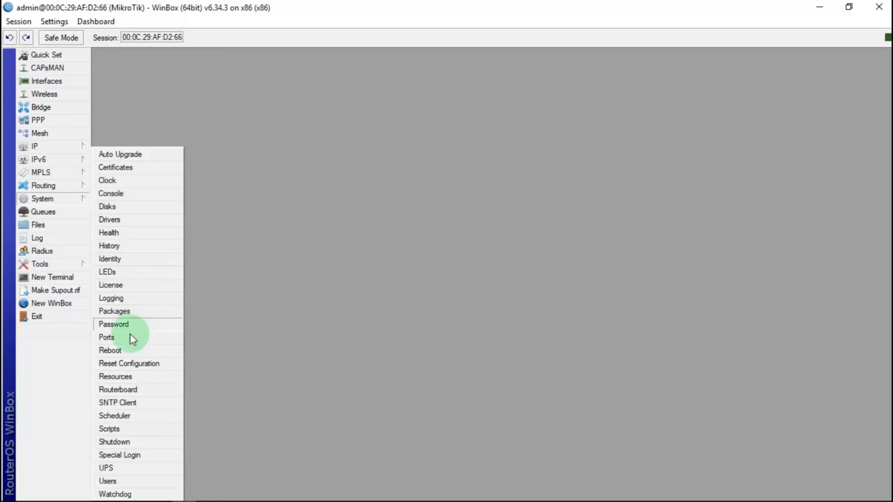
pyautogui.click(123, 376)
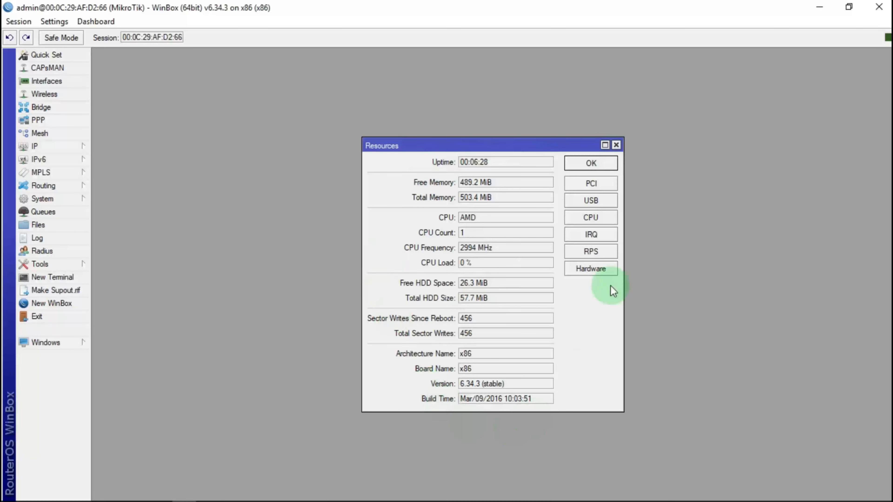
pyautogui.click(617, 145)
pyautogui.click(81, 202)
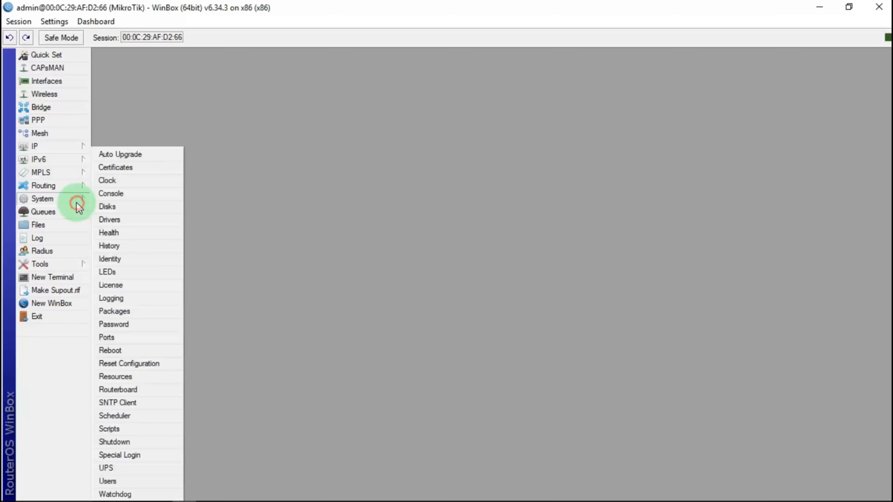
pyautogui.click(142, 285)
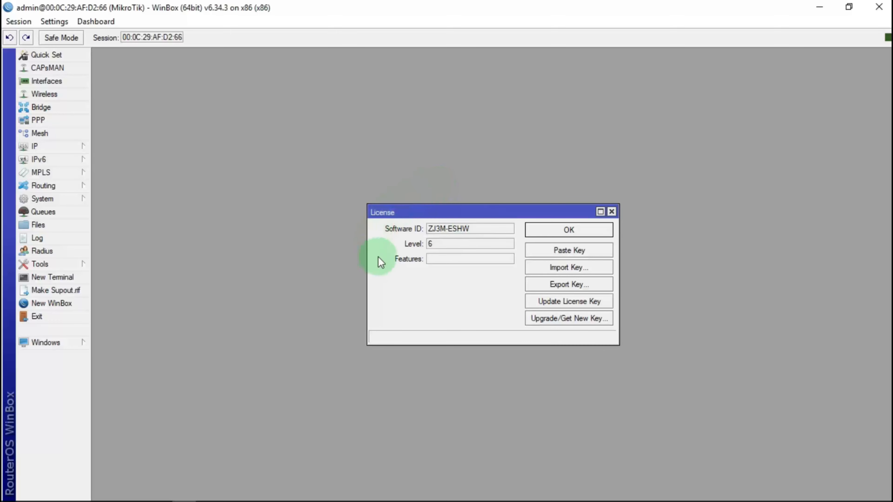
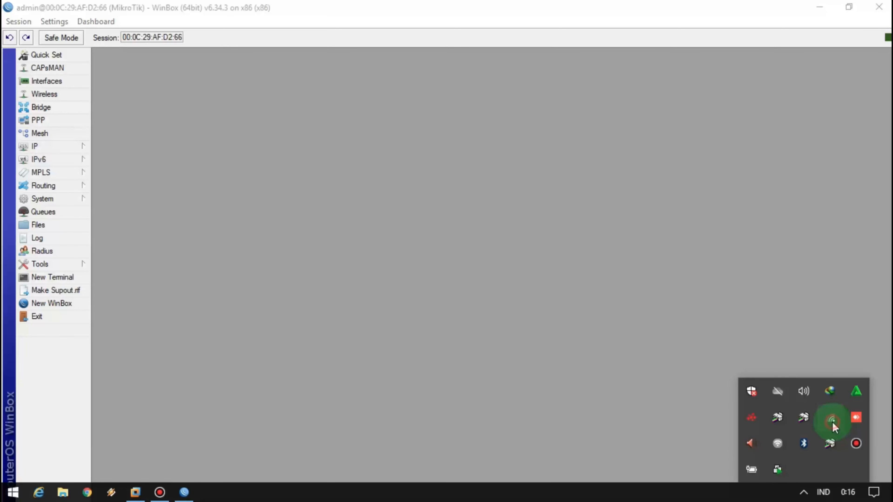
# Check the computer's Wi-Fi network list, then dismiss it and the hidden tray icons panel.
pyautogui.click(833, 422)
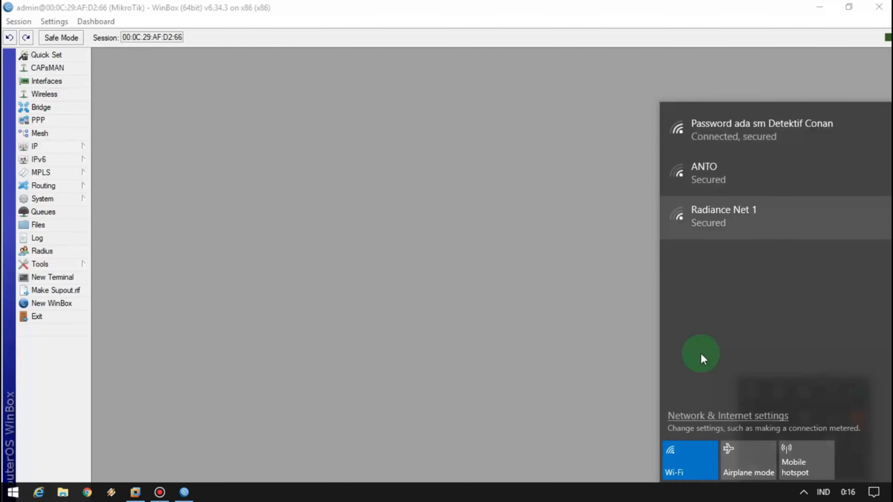
pyautogui.click(498, 323)
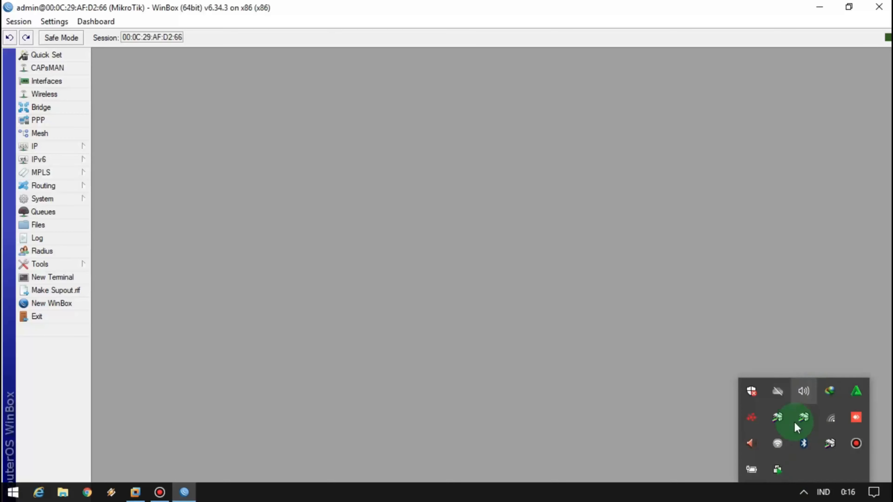
pyautogui.click(803, 492)
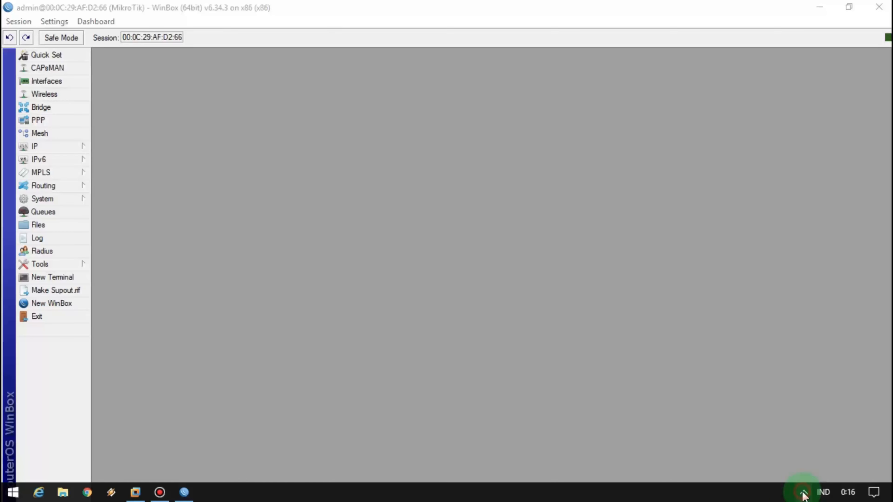
# Open the router's DHCP Client list from the IP menu, which shows 0 items.
pyautogui.click(66, 147)
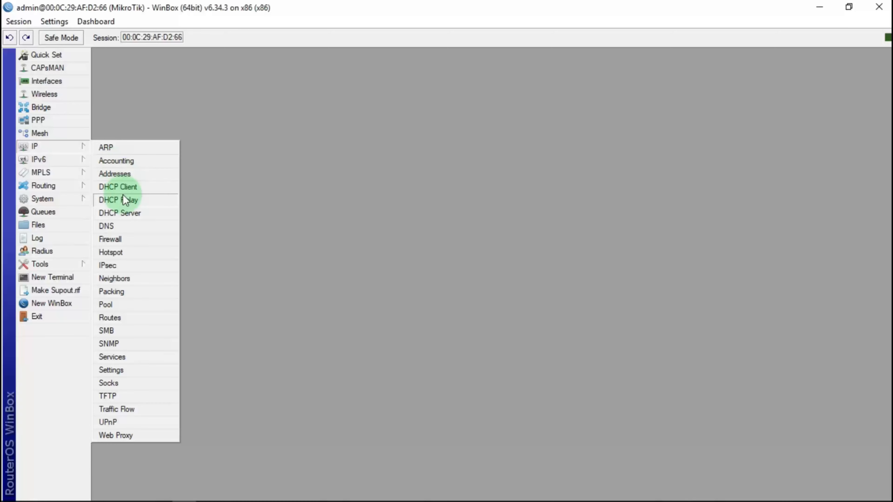
pyautogui.click(185, 164)
pyautogui.click(73, 145)
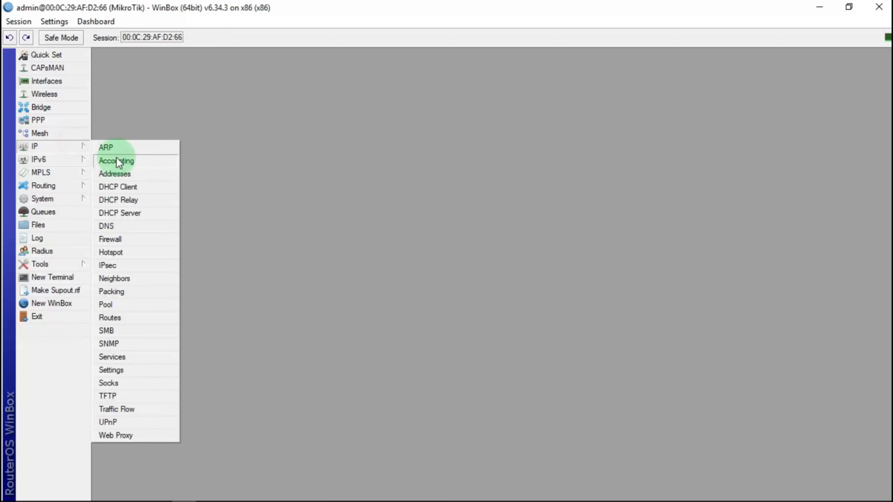
pyautogui.click(65, 148)
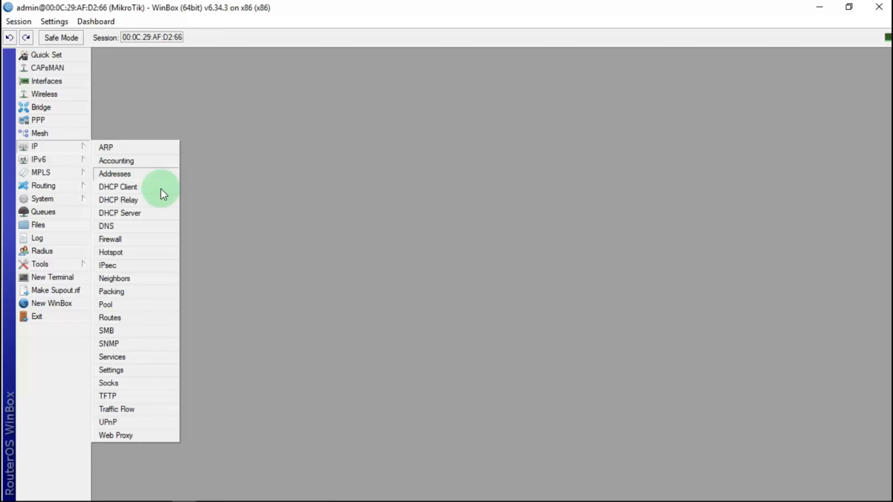
pyautogui.click(134, 189)
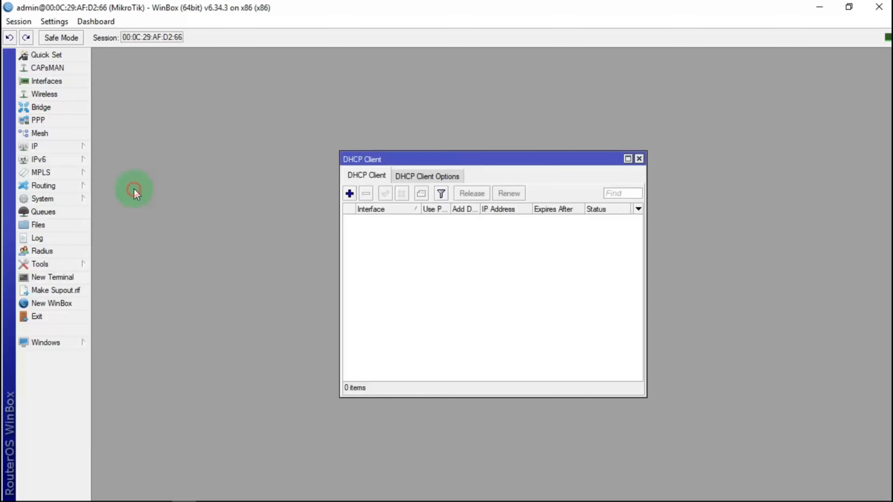
# Add a new DHCP client on interface ether2 and save it.
pyautogui.click(350, 194)
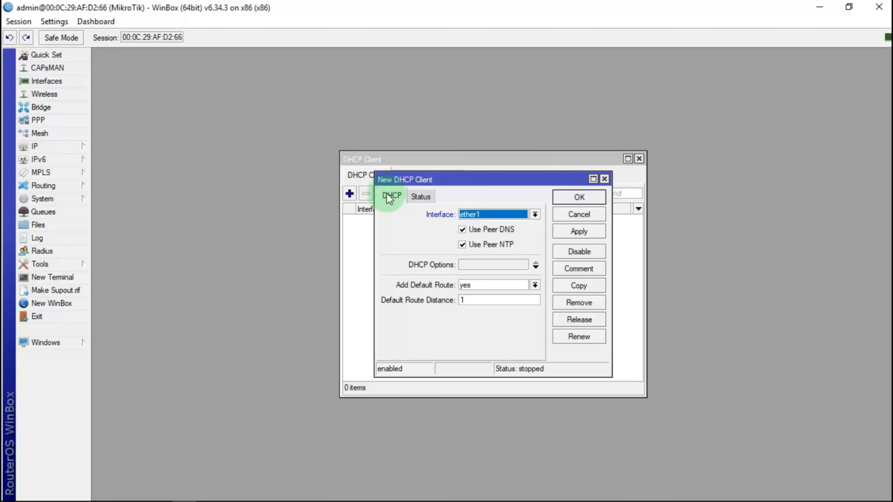
pyautogui.click(535, 214)
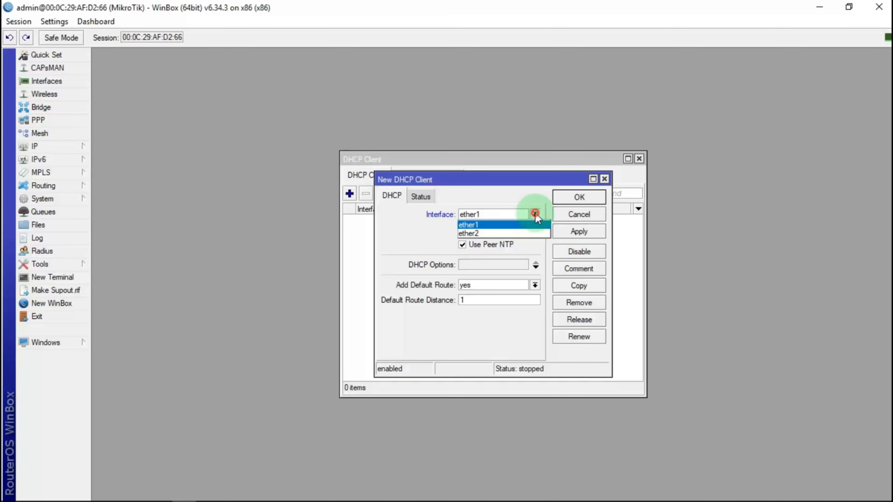
pyautogui.click(485, 234)
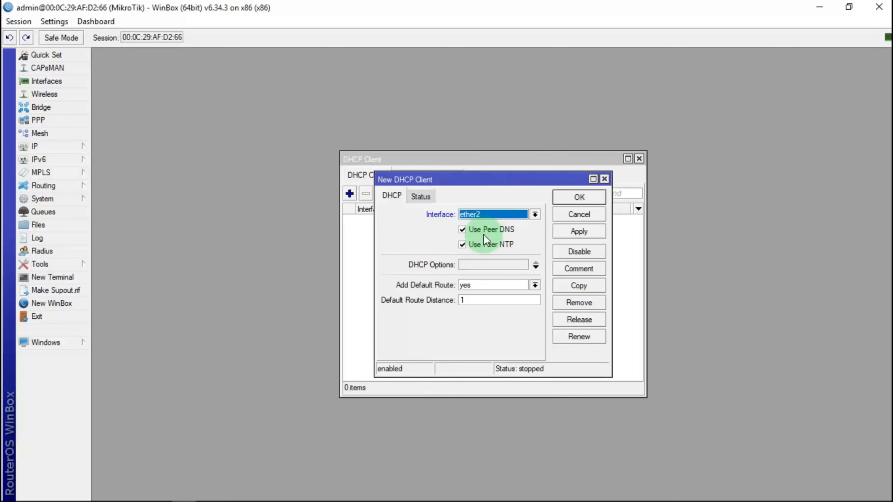
pyautogui.click(586, 234)
pyautogui.click(579, 197)
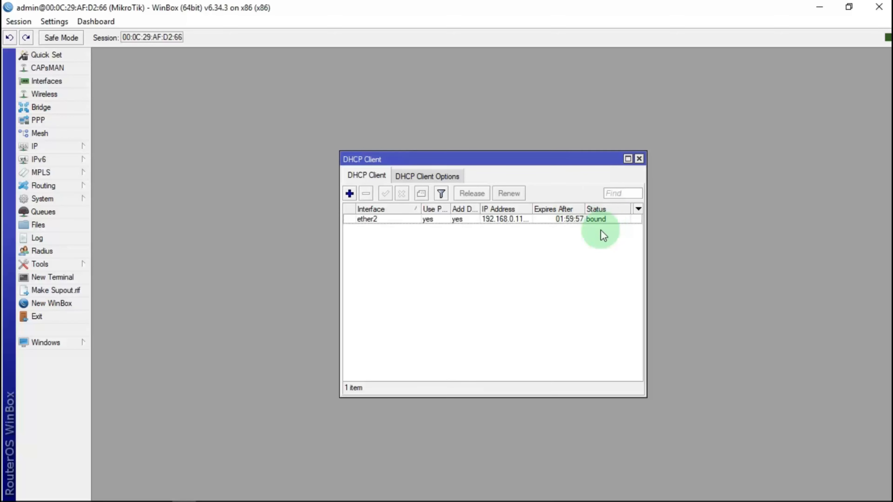
# Apply and close the router's DNS settings with Allow Remote Requests enabled.
pyautogui.click(78, 144)
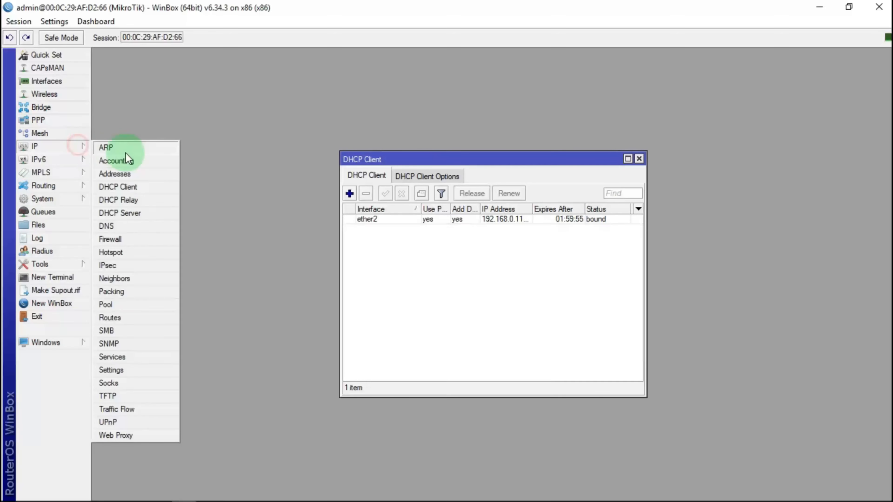
pyautogui.click(106, 226)
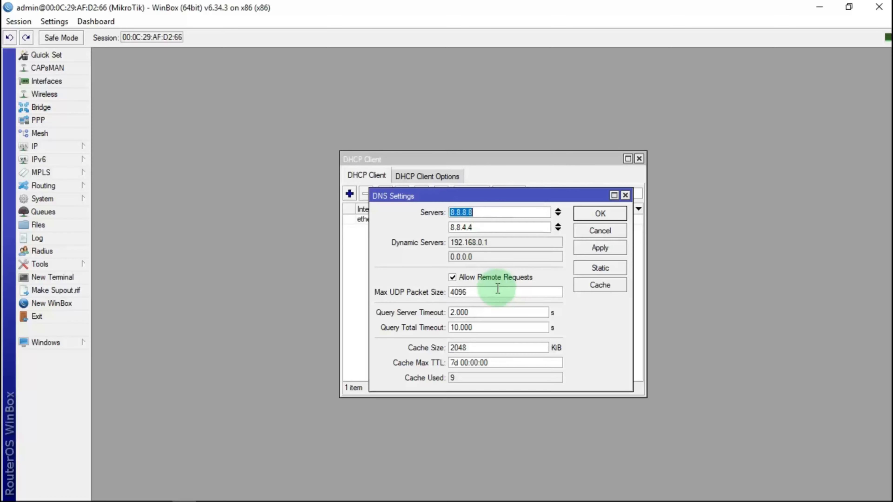
pyautogui.click(604, 248)
pyautogui.click(600, 214)
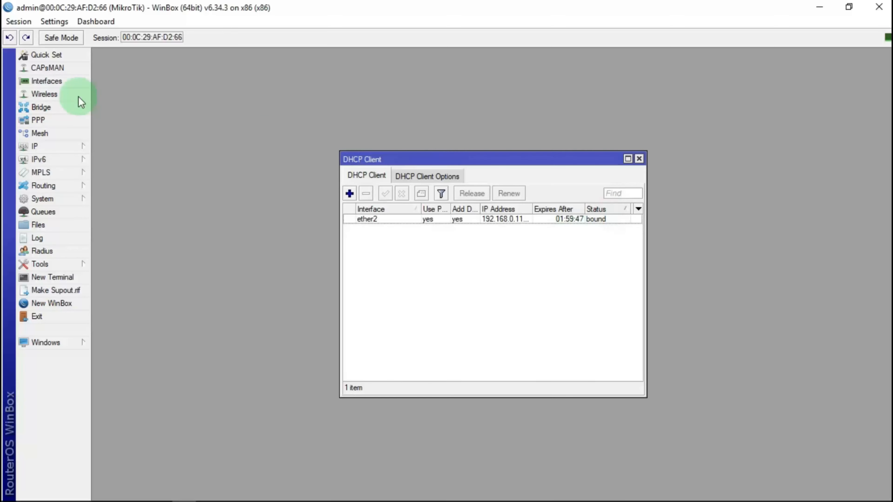
# In Firewall NAT, set the srcnat rule's Out. Interface to ether2.
pyautogui.click(82, 145)
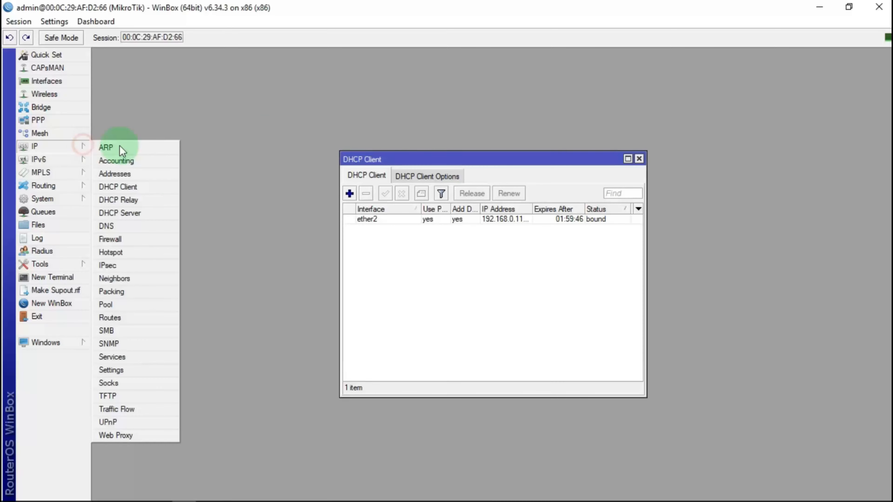
pyautogui.click(113, 241)
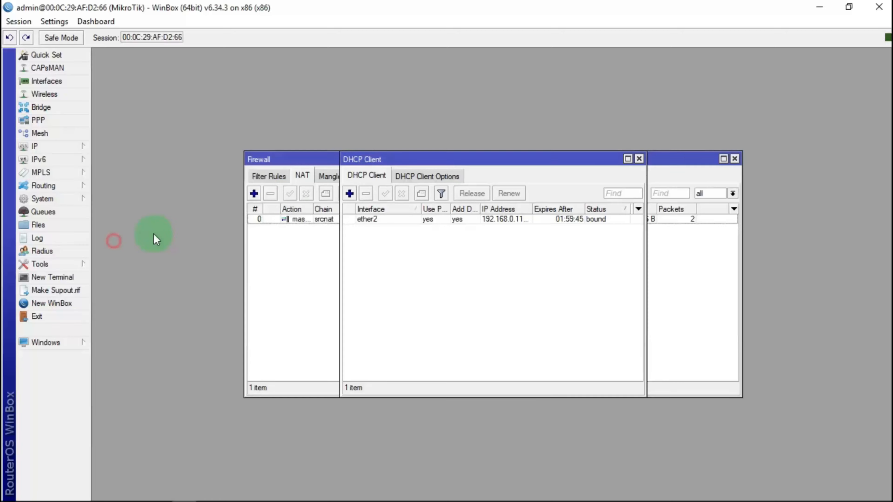
pyautogui.doubleClick(321, 218)
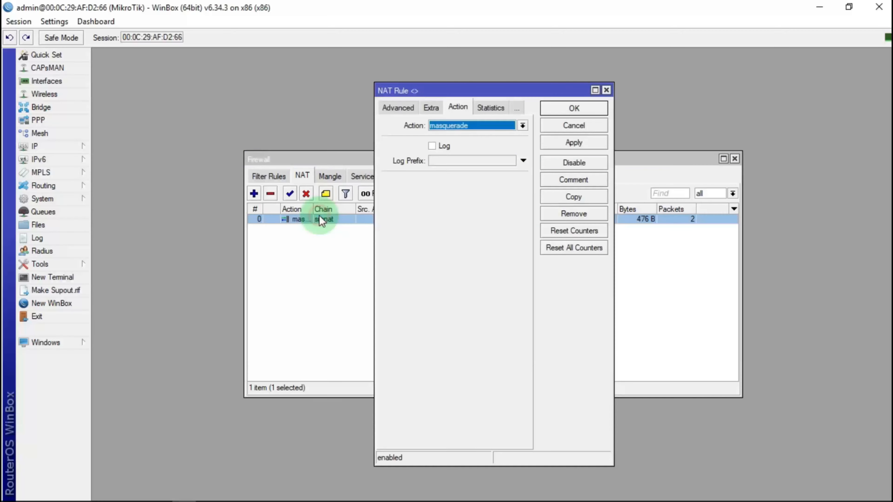
pyautogui.click(398, 108)
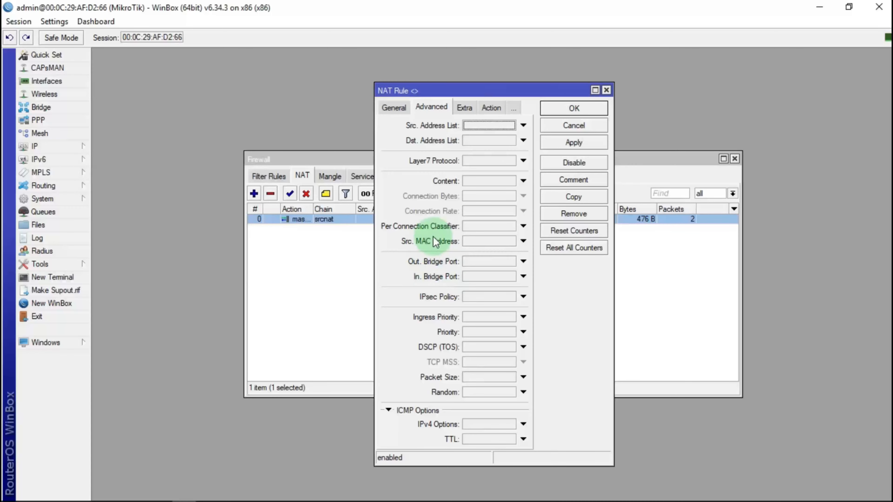
pyautogui.click(394, 109)
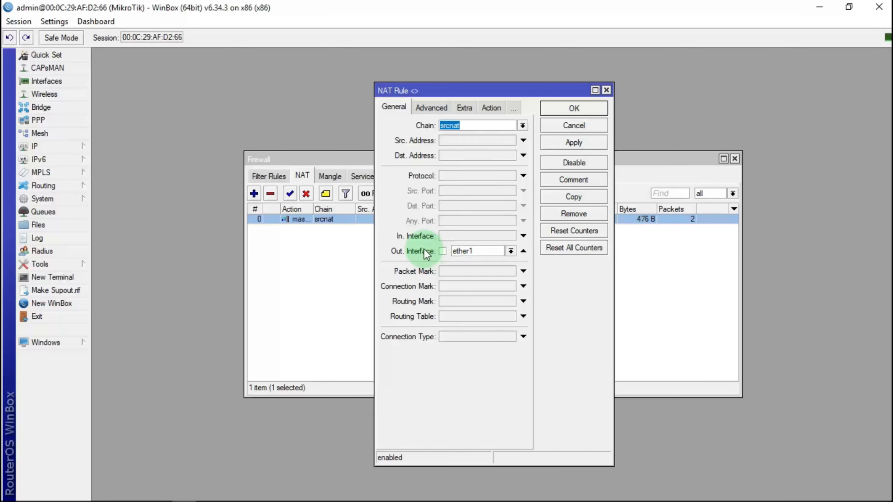
pyautogui.click(510, 251)
pyautogui.click(468, 305)
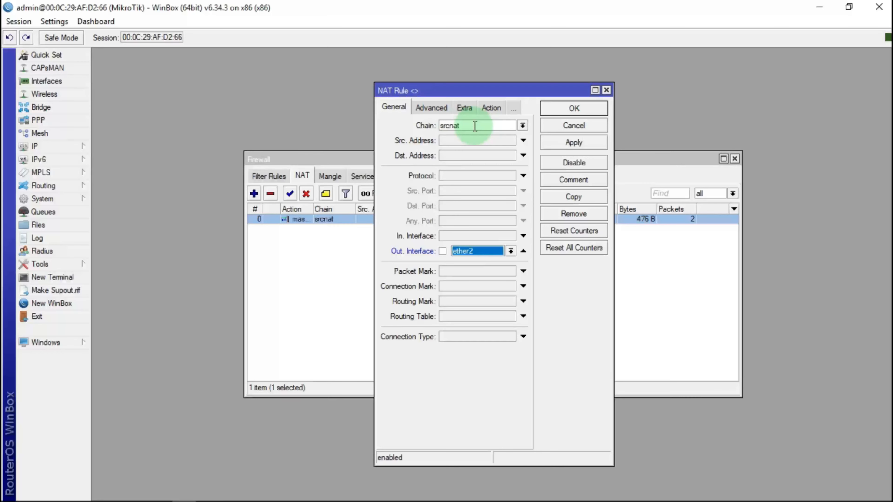
# Keep masquerade as the rule's action, save the rule, and close the Firewall window.
pyautogui.click(491, 109)
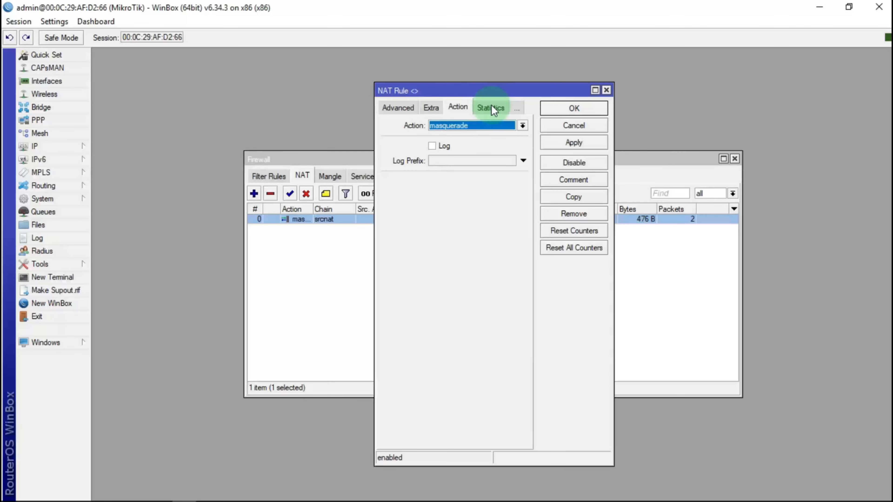
pyautogui.click(454, 125)
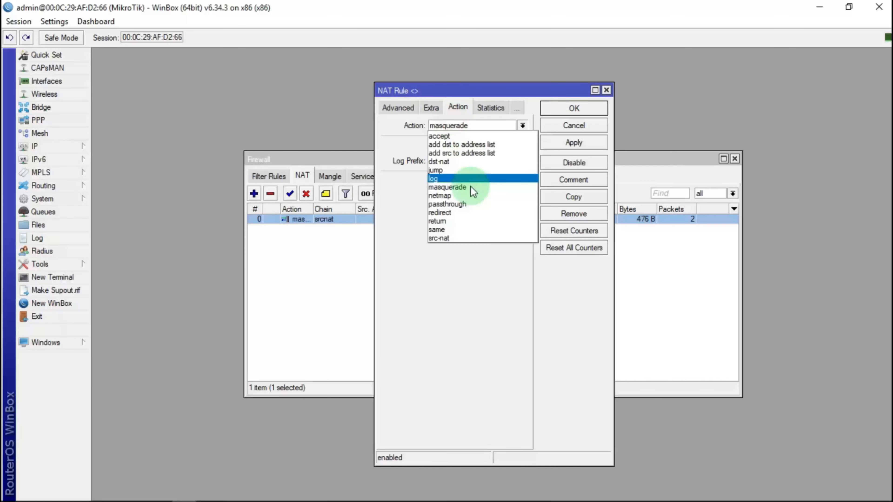
pyautogui.click(471, 186)
pyautogui.click(589, 142)
pyautogui.click(591, 110)
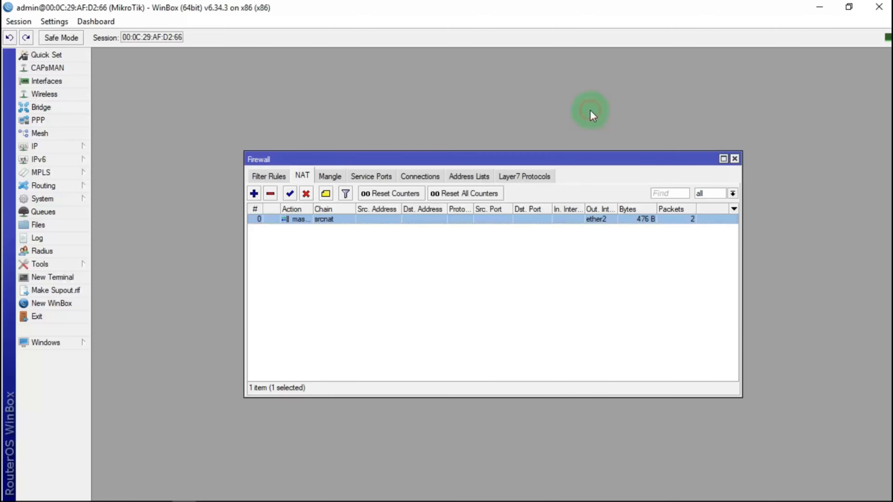
pyautogui.click(735, 158)
# Close the DHCP Client window and ping 8.8.8.8 from a new terminal.
pyautogui.click(640, 158)
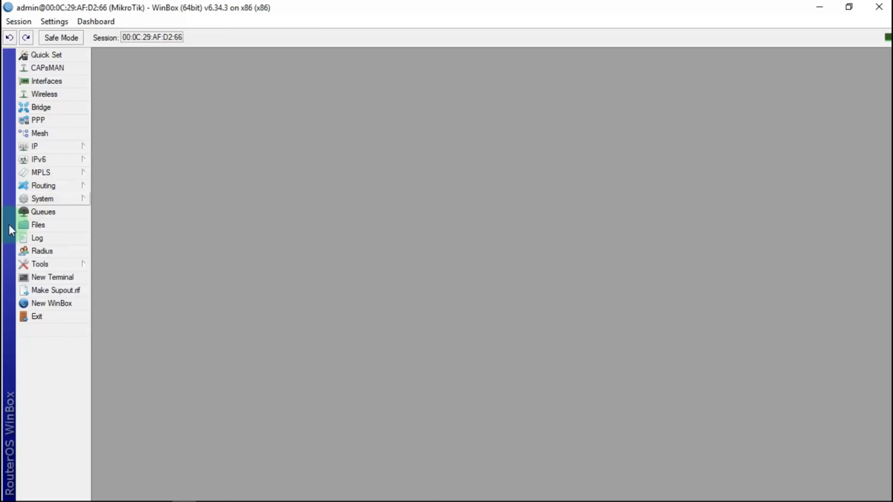
pyautogui.click(77, 278)
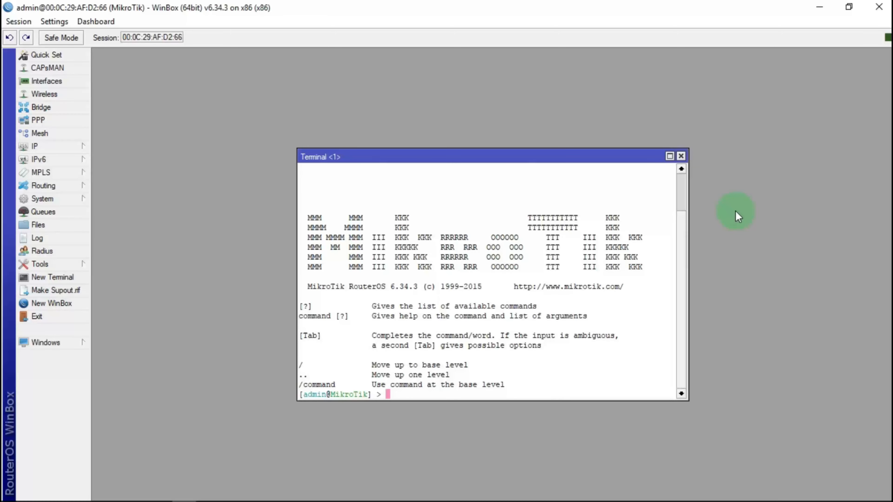
pyautogui.write('ping 8.8.8.8')
pyautogui.press('Return')
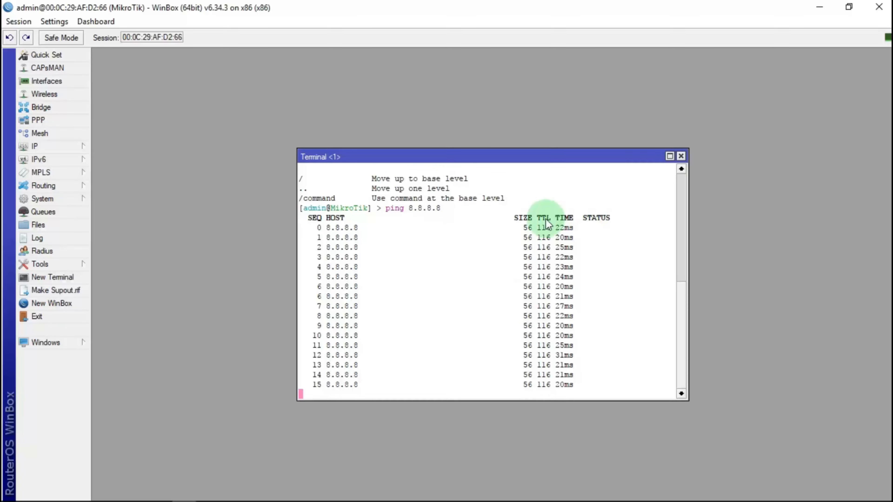
pyautogui.click(681, 156)
# Check the IP address list for the dynamic 192.168.0.113 address on ether2.
pyautogui.click(77, 146)
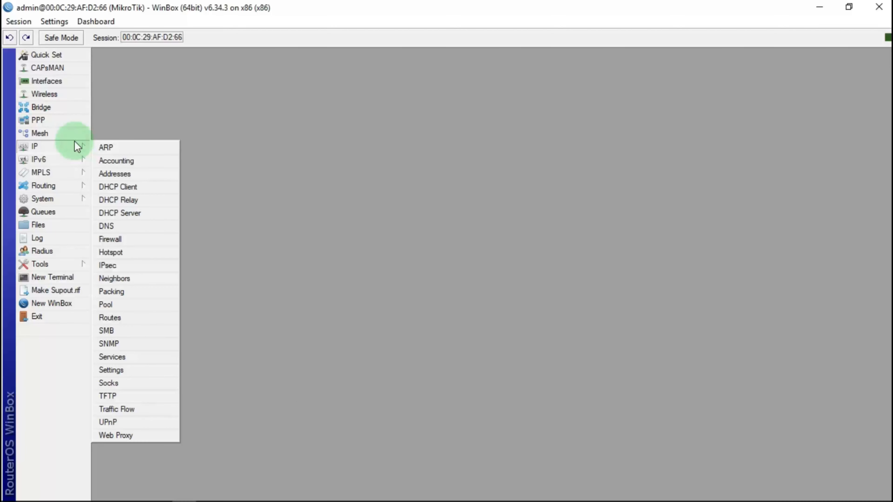
pyautogui.click(108, 174)
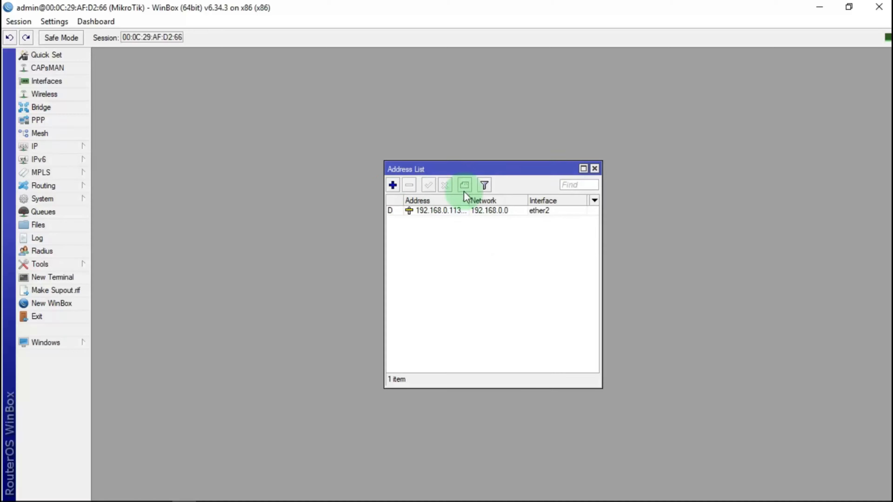
pyautogui.click(594, 169)
pyautogui.click(56, 146)
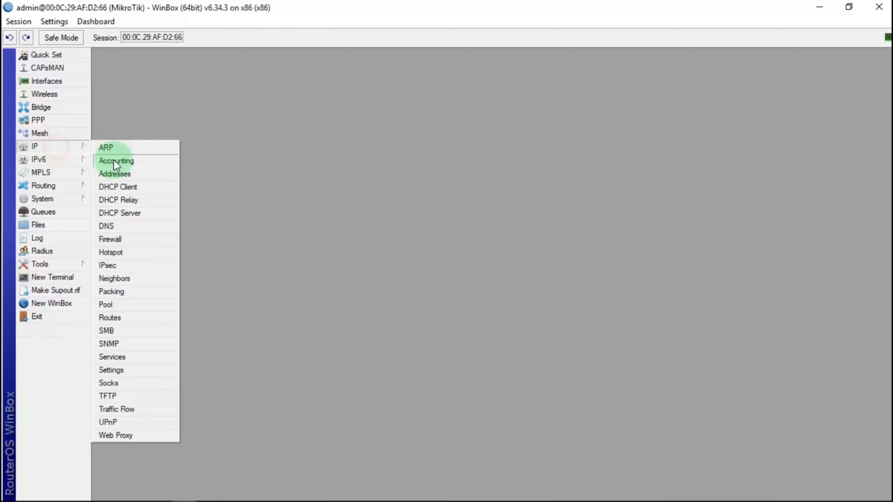
pyautogui.click(116, 173)
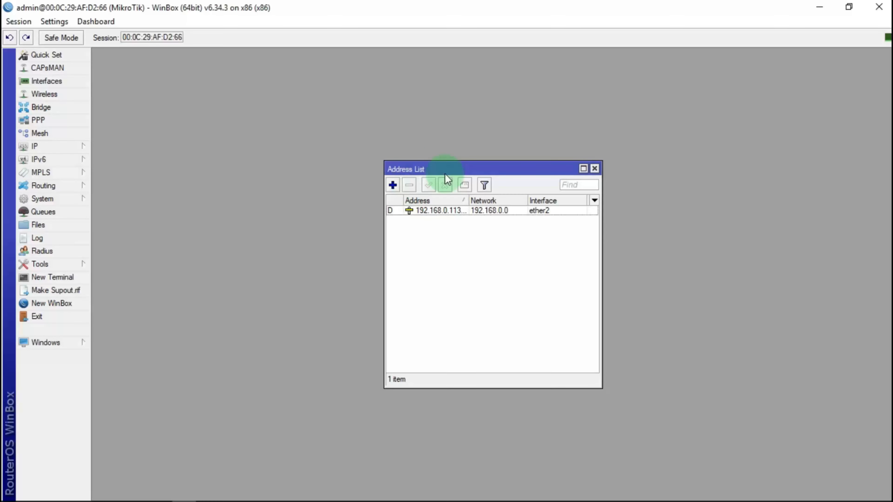
# Add the static address 192.168.1.10/24 on ether1 to the Address List.
pyautogui.moveTo(446, 174); pyautogui.dragTo(421, 106)
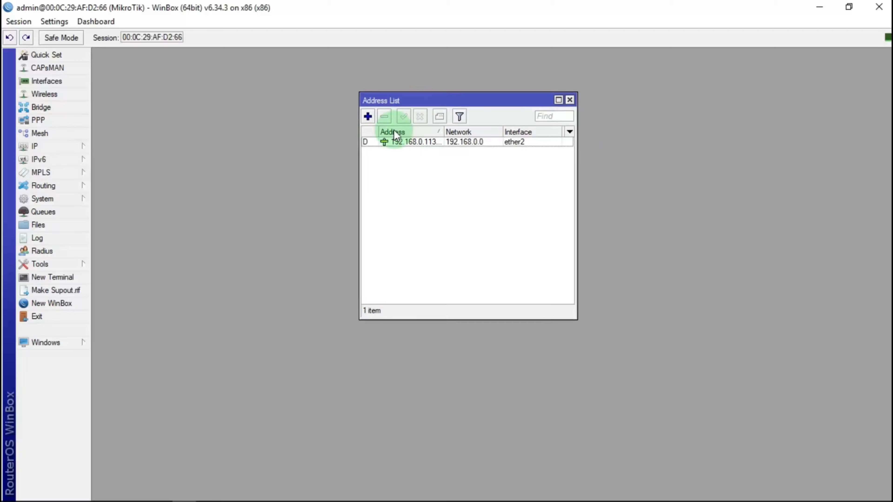
pyautogui.click(369, 116)
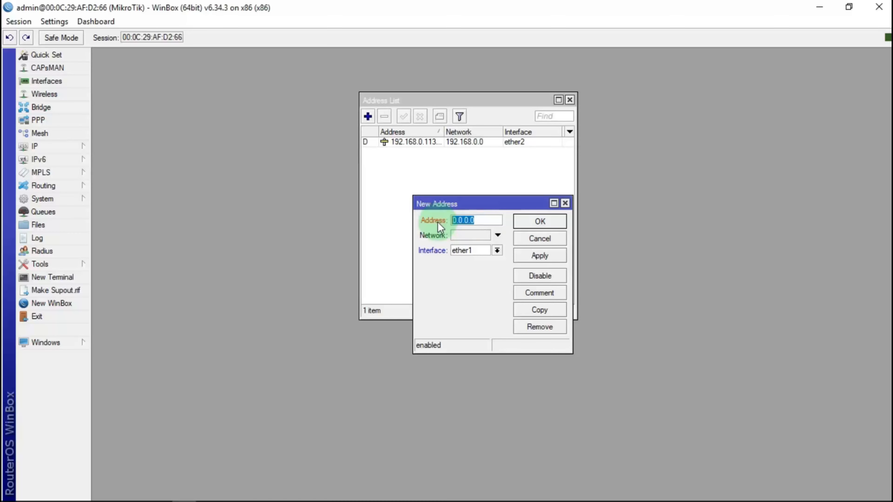
pyautogui.write('1')
pyautogui.write('92')
pyautogui.write('.168')
pyautogui.write('.1.1')
pyautogui.write('0/2')
pyautogui.write('4')
pyautogui.click(543, 254)
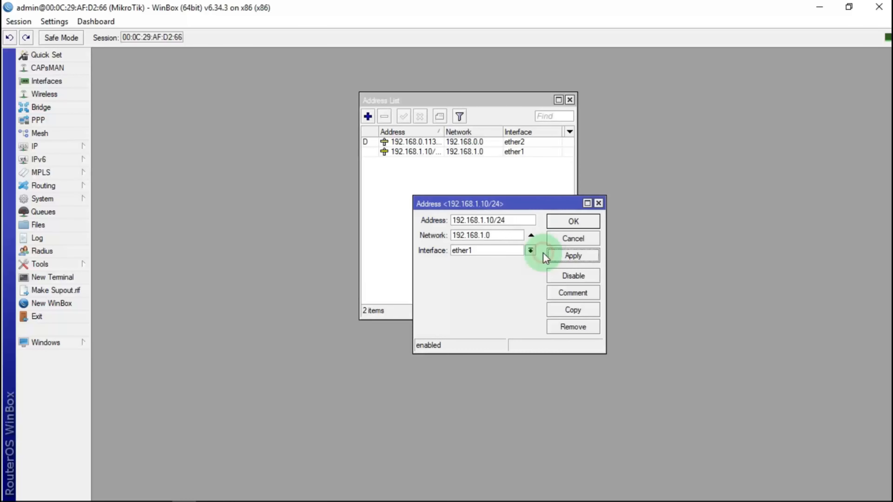
pyautogui.click(548, 223)
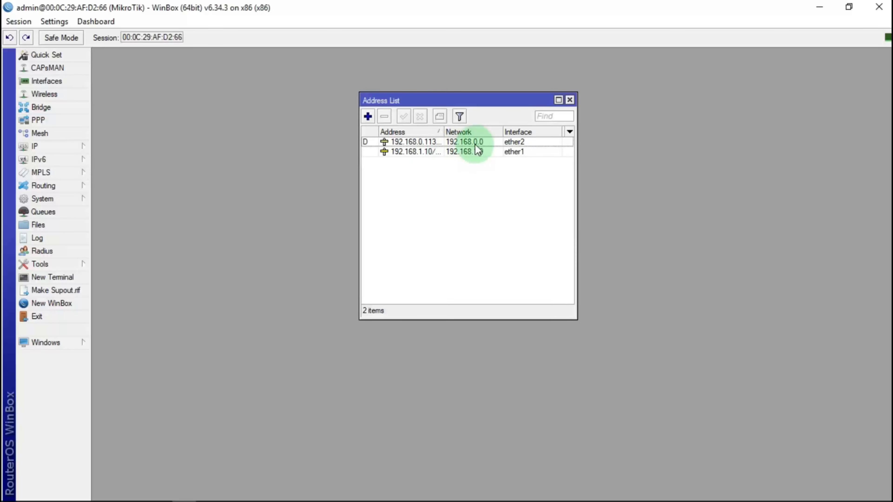
# Close the address list and start the Hotspot Setup wizard from IP > Hotspot.
pyautogui.click(570, 100)
pyautogui.click(79, 146)
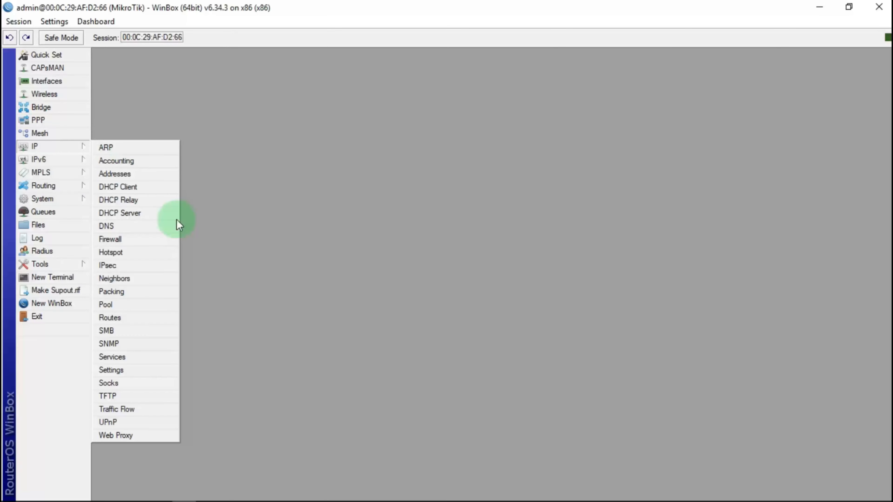
pyautogui.click(130, 257)
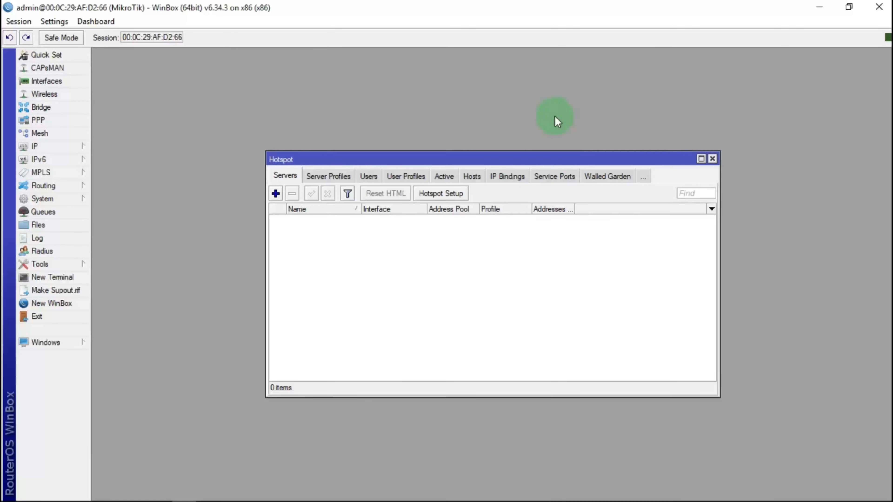
pyautogui.click(443, 193)
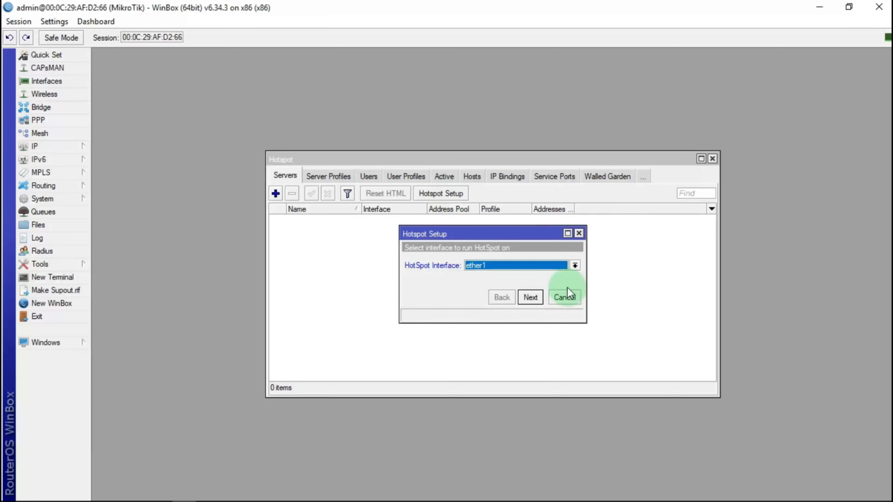
# Choose ether1 as the hotspot interface and accept the default address, SSL, SMTP and DNS settings.
pyautogui.click(519, 266)
pyautogui.click(490, 289)
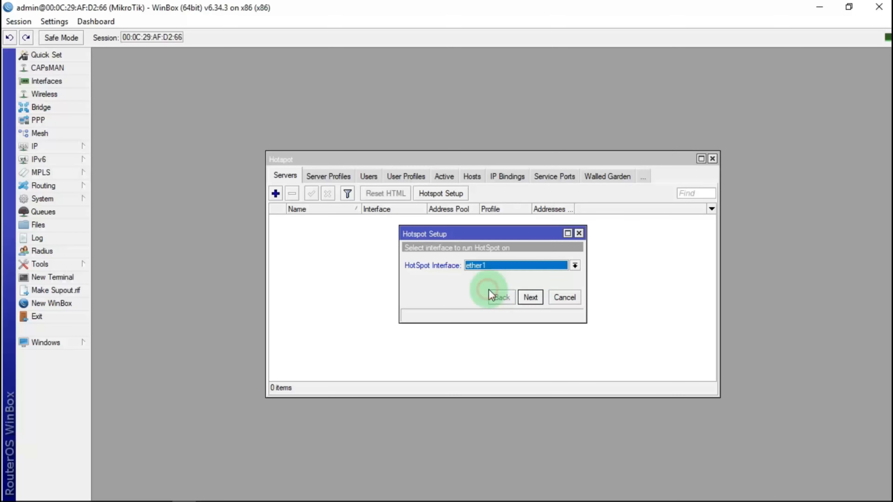
pyautogui.click(531, 298)
pyautogui.click(531, 297)
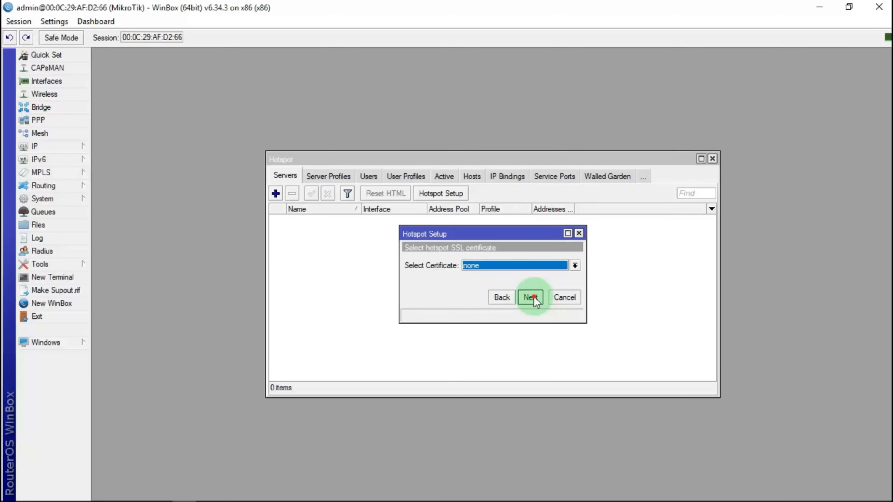
pyautogui.click(533, 297)
pyautogui.click(531, 297)
pyautogui.click(531, 297)
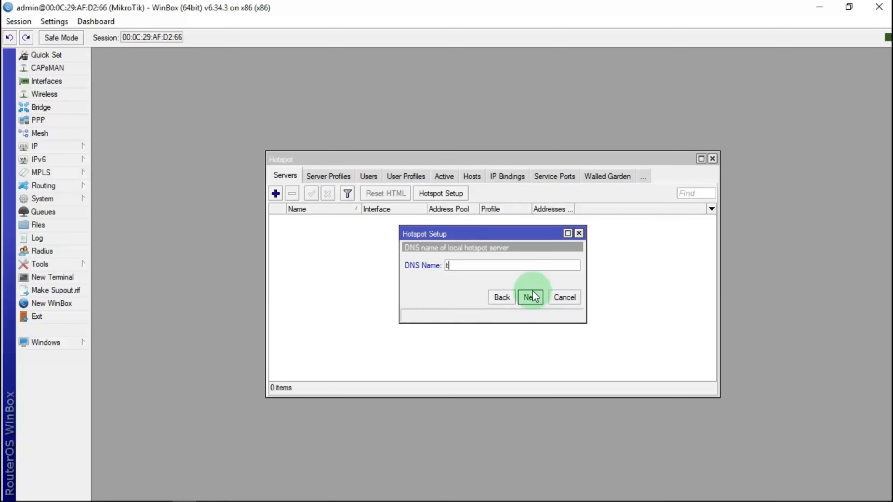
# Set DNS name tutorial.com and the hotspot user's password, then finish the setup.
pyautogui.write('tutorial.com')
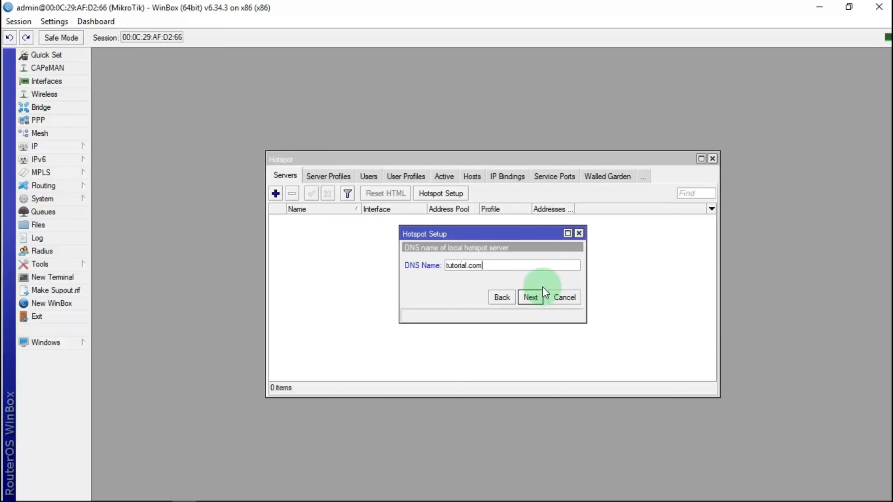
pyautogui.click(531, 298)
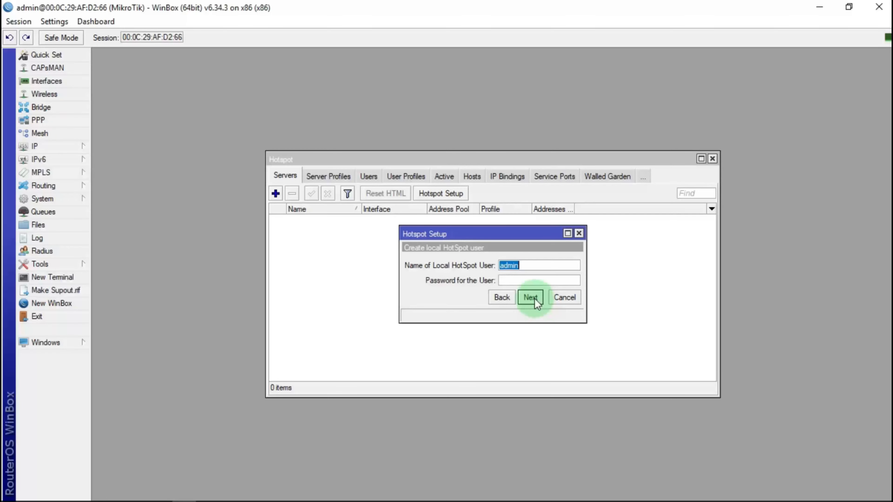
pyautogui.click(528, 281)
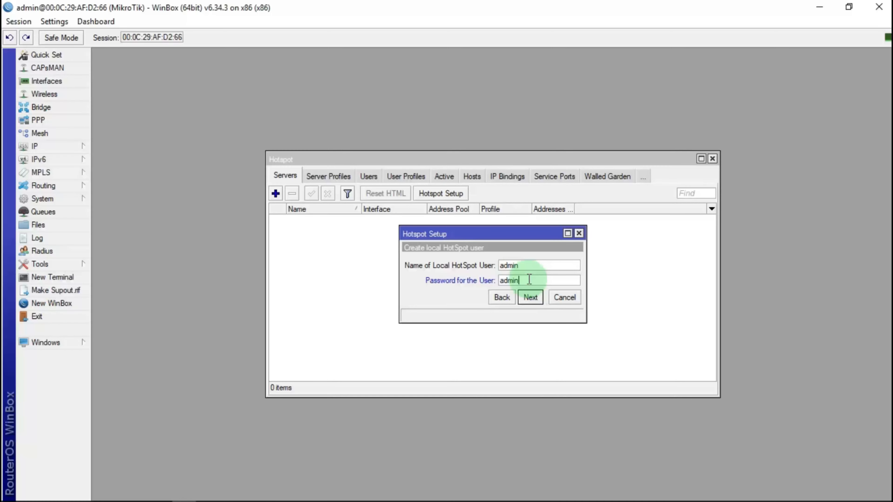
pyautogui.write('admin12345')
pyautogui.click(530, 297)
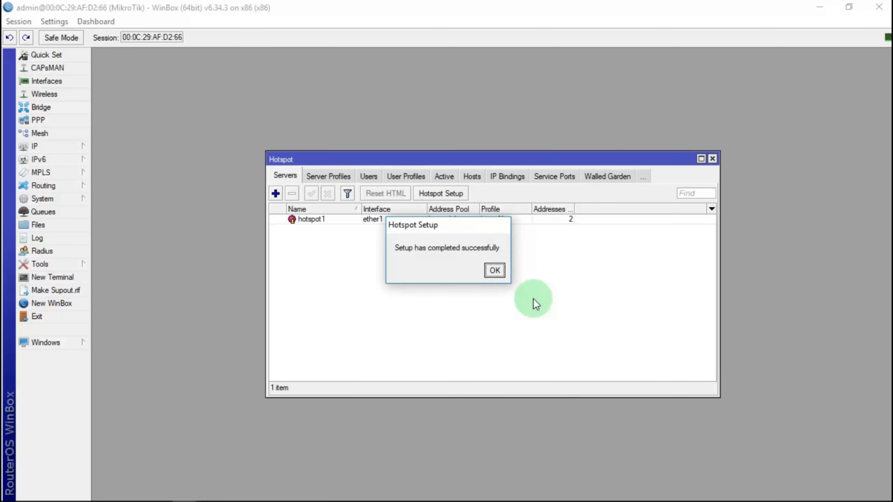
pyautogui.click(494, 269)
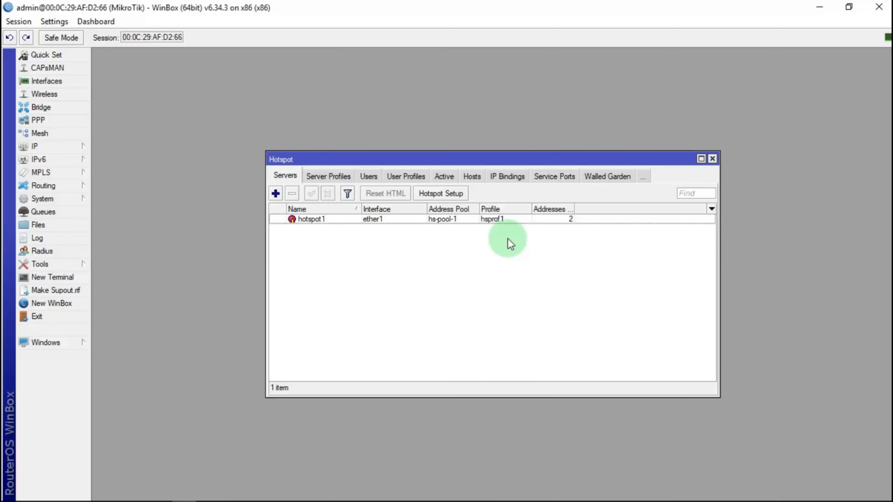
# Close the Hotspot window and review the LAN and WAN addresses in the address list.
pyautogui.click(712, 159)
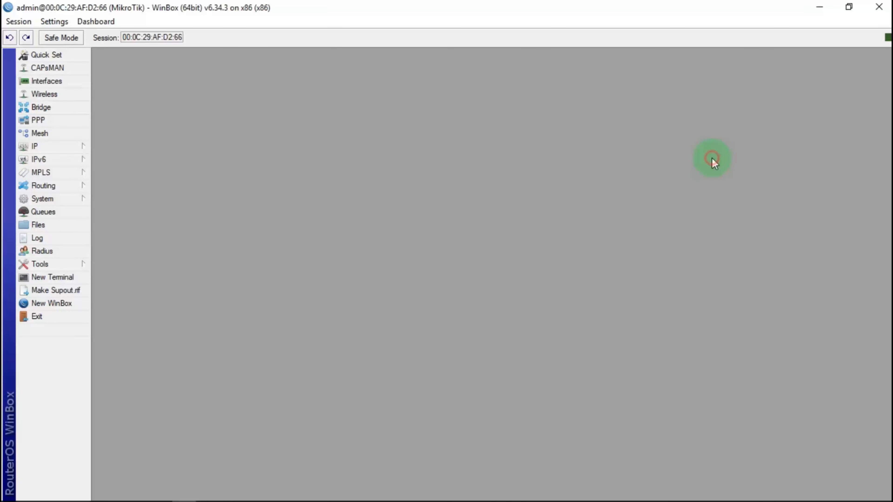
pyautogui.click(72, 146)
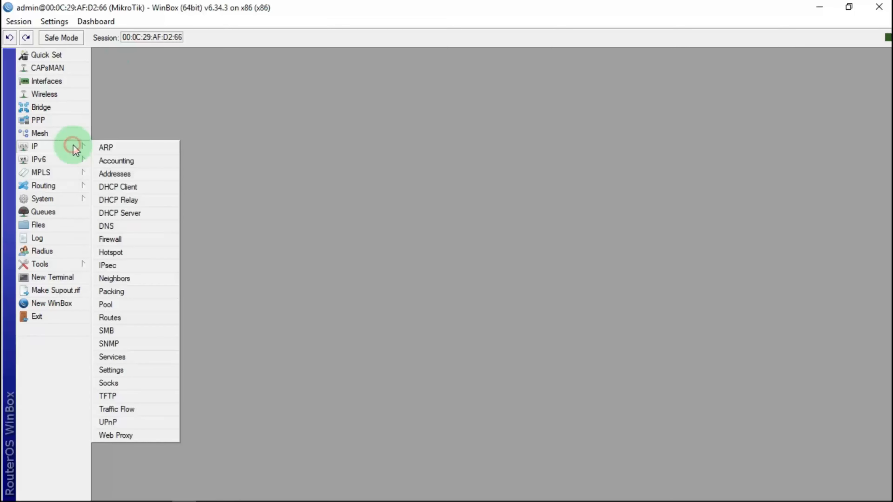
pyautogui.click(124, 174)
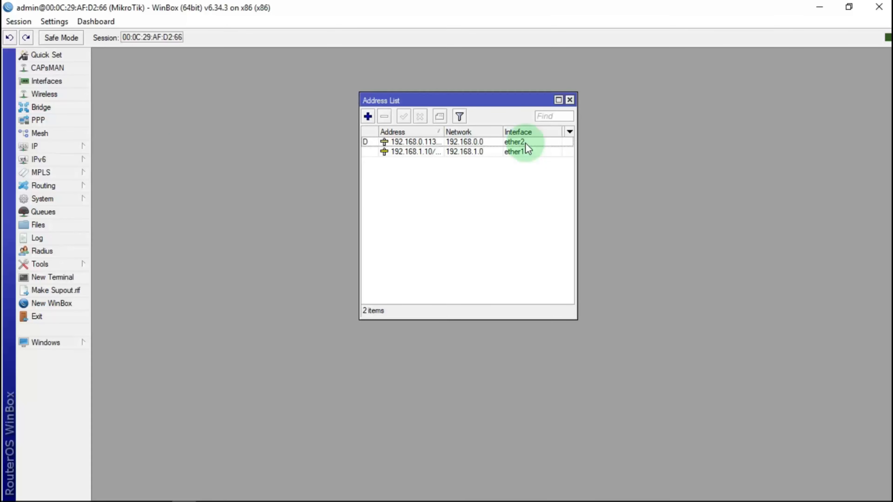
pyautogui.click(570, 100)
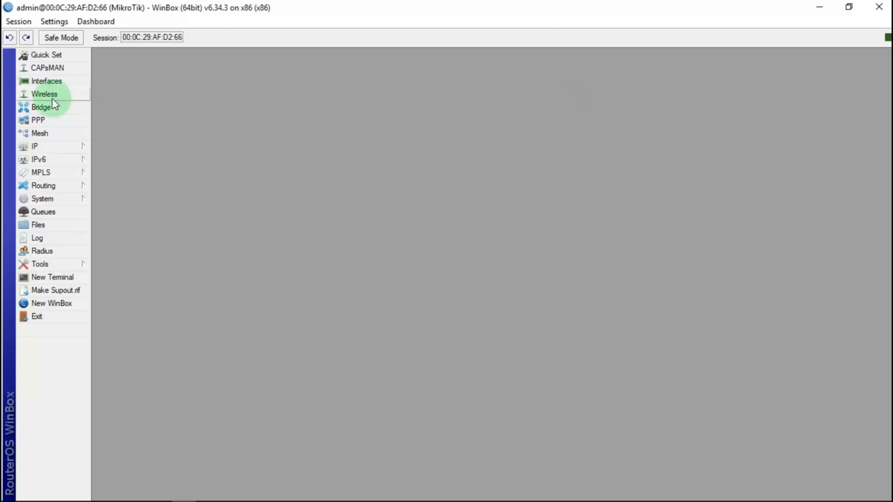
# Rename interface ether2 to 'ether2 interdua'.
pyautogui.click(55, 83)
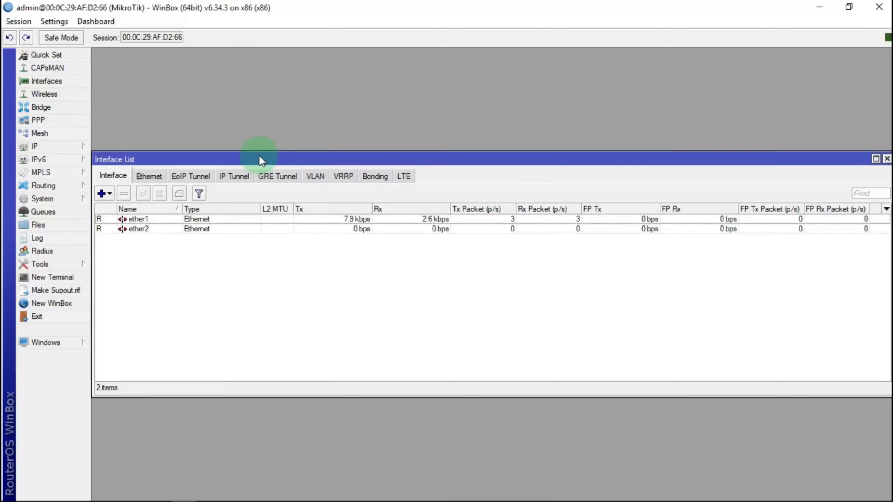
pyautogui.doubleClick(189, 231)
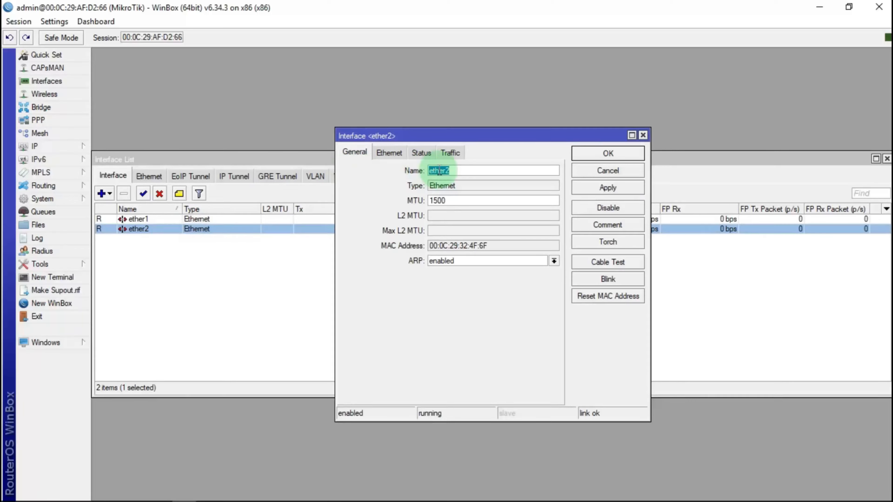
pyautogui.click(465, 169)
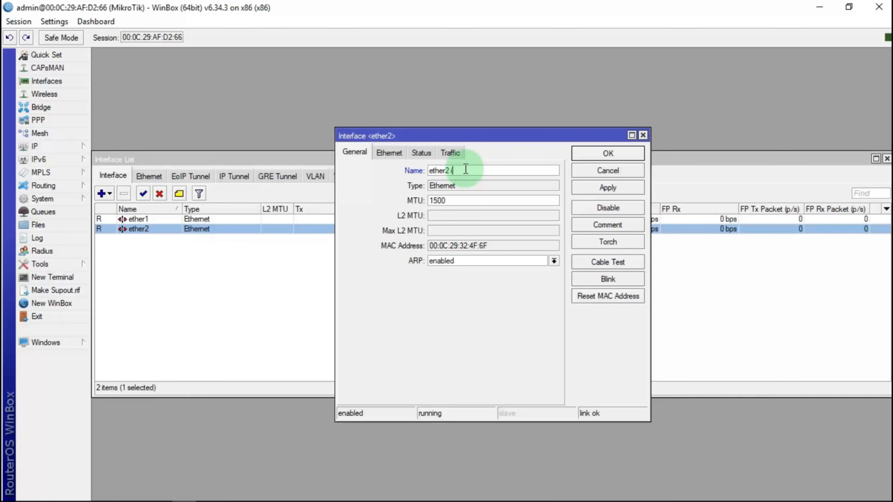
pyautogui.write('interdua')
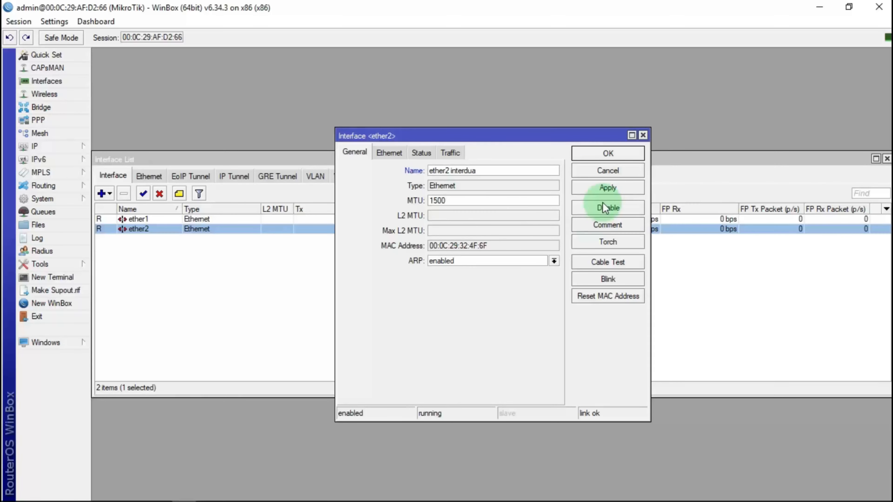
pyautogui.click(608, 189)
pyautogui.click(623, 155)
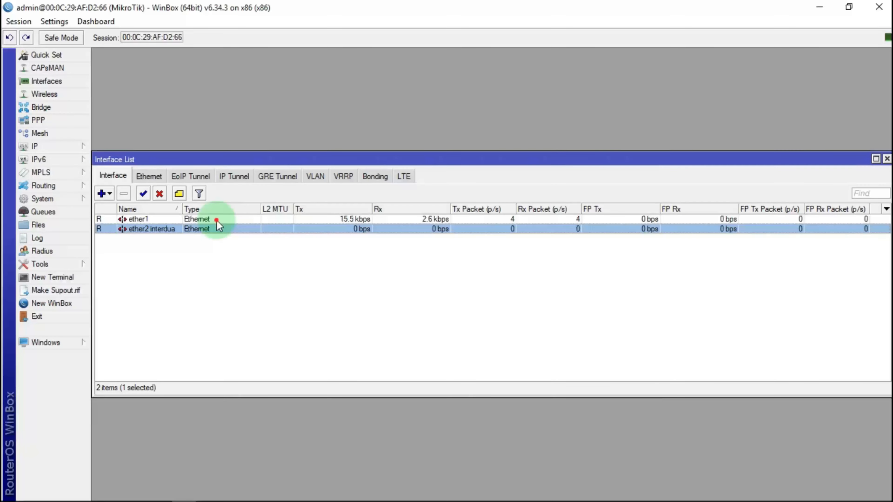
# Rename interface ether1 to 'ether1 hotspot' and close the Interface List.
pyautogui.doubleClick(211, 219)
pyautogui.click(487, 169)
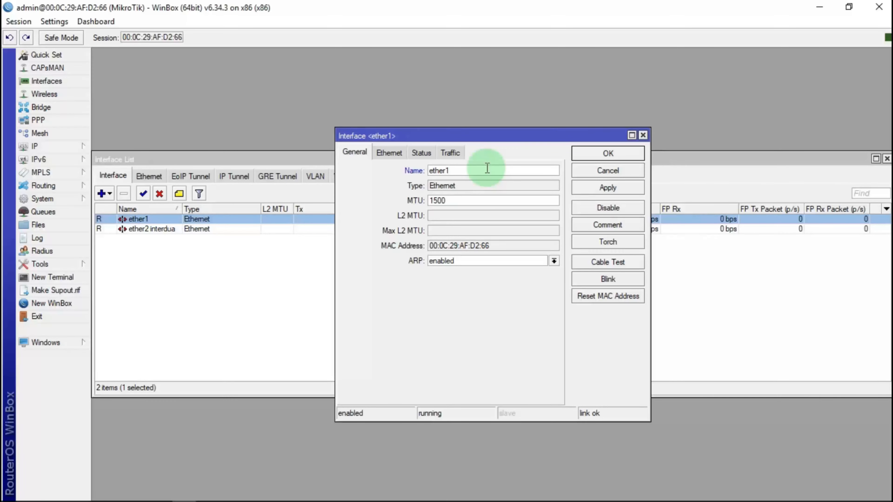
pyautogui.write('hots')
pyautogui.press('BackSpace')
pyautogui.press('BackSpace')
pyautogui.write('stpot')
pyautogui.click(608, 188)
pyautogui.click(608, 153)
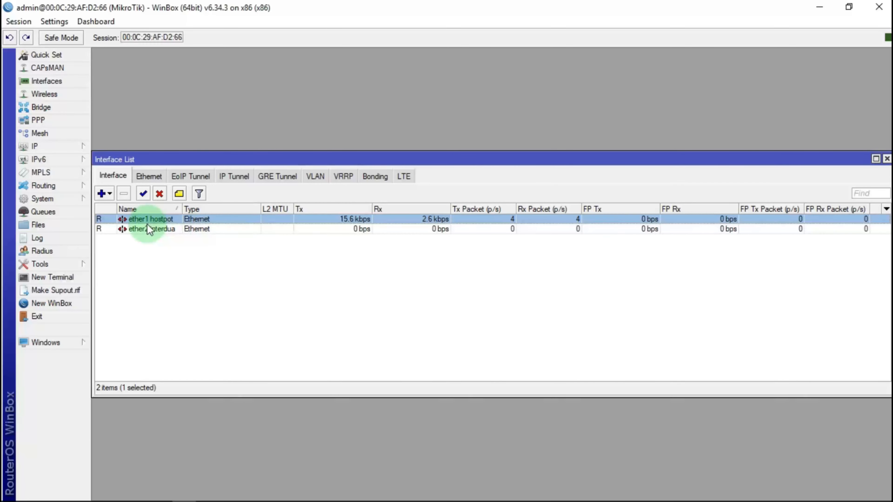
pyautogui.click(887, 159)
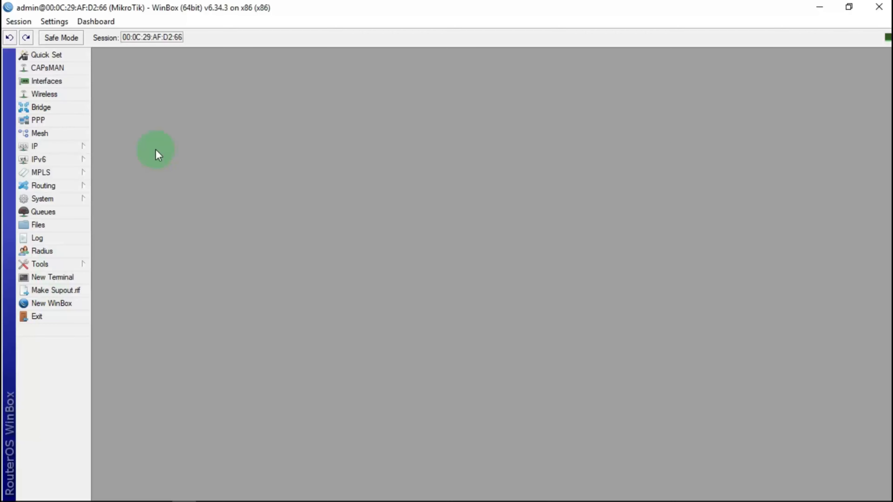
pyautogui.click(849, 7)
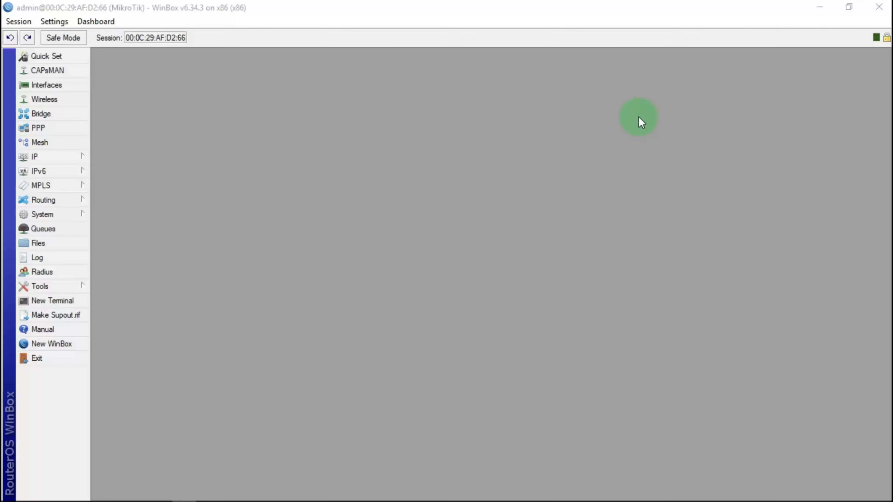